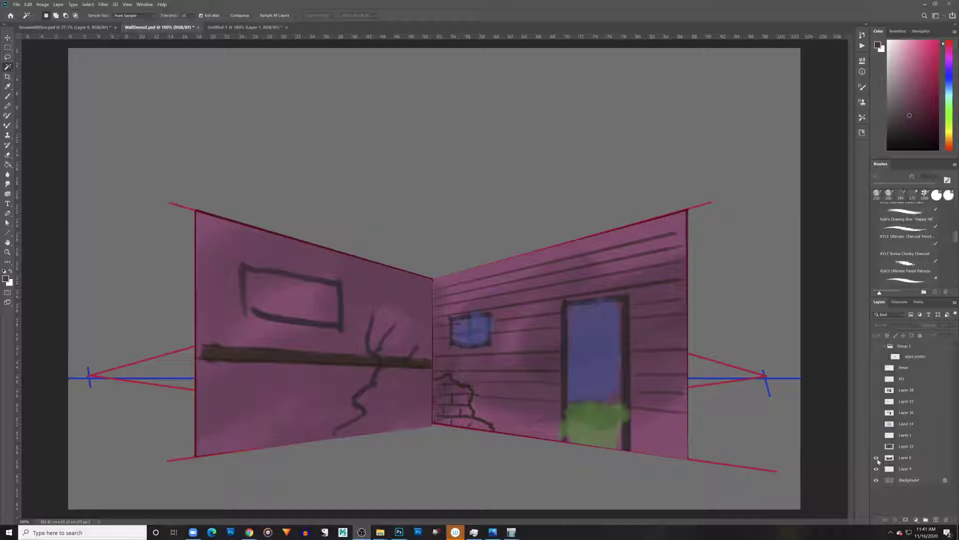
- Hide Layer 4, Layer 8 and the reference image on Layer 13, and show the two-point perspective guide on Layer 1
left_click(876, 458)
left_click(876, 446)
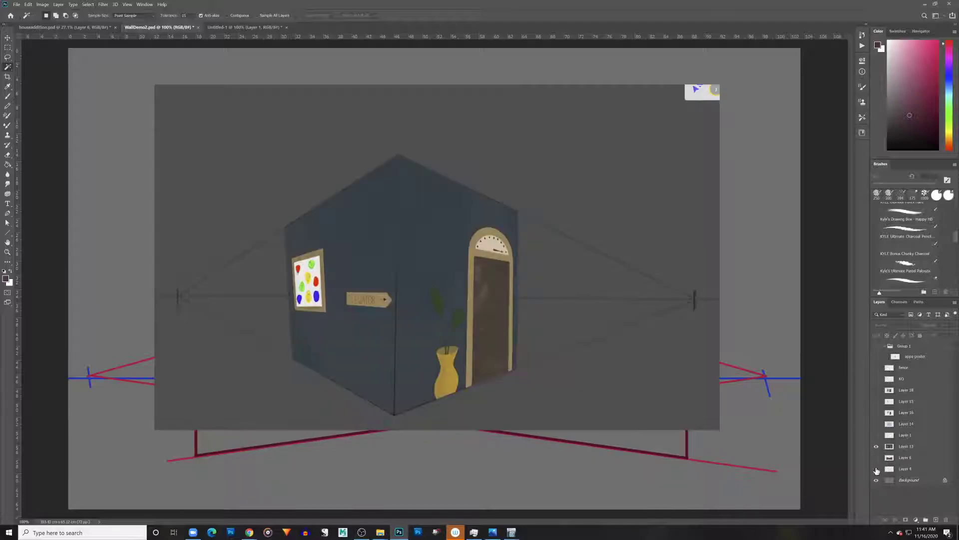
left_click(875, 468)
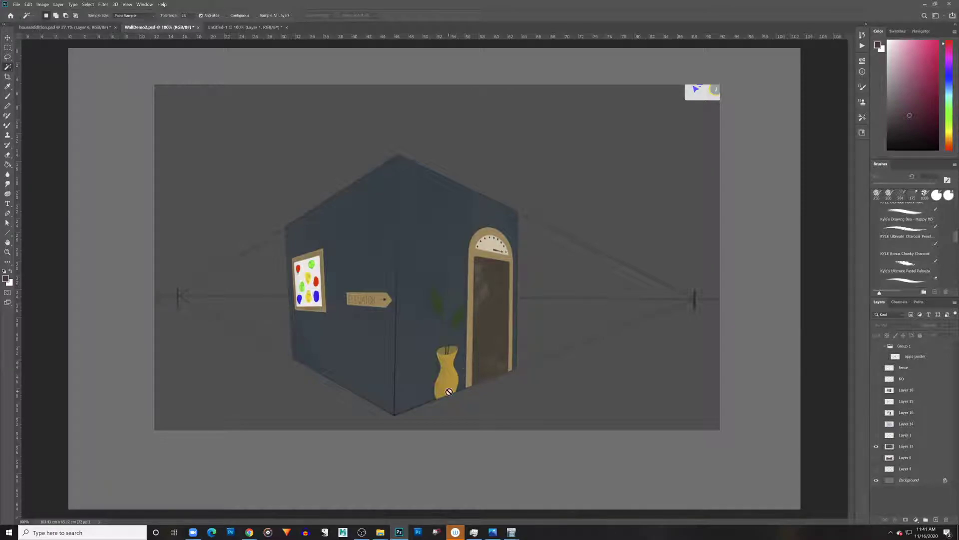
left_click(876, 446)
left_click(876, 469)
left_click(876, 468)
left_click(876, 435)
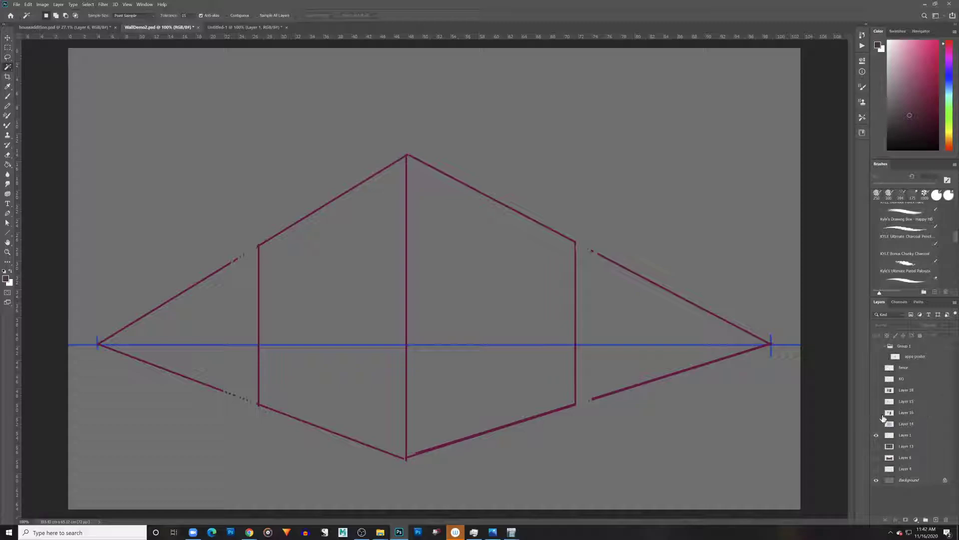
- Show the flat wall on Layer 18, the layer with the white lintel, sill and box, and the fence layer
left_click(877, 390)
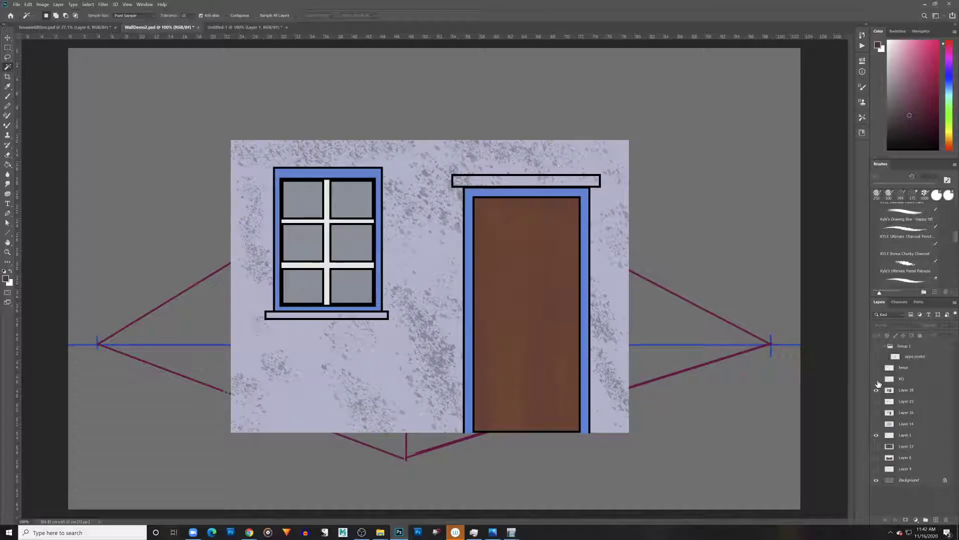
left_click(876, 379)
left_click(876, 367)
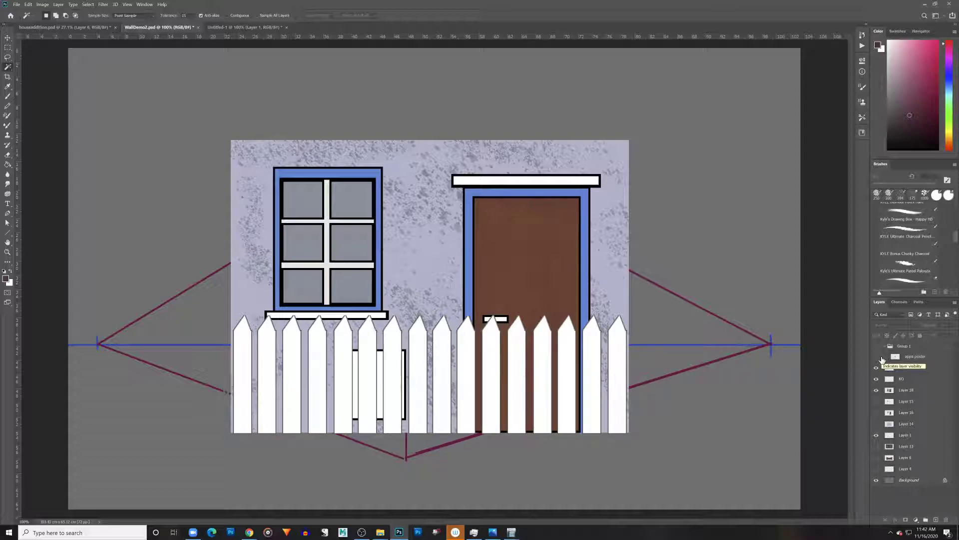
- Toggle the wall, white detail and fence layers one by one to examine what each contains
left_click_drag(876, 367, 876, 391)
left_click(876, 391)
left_click(876, 391)
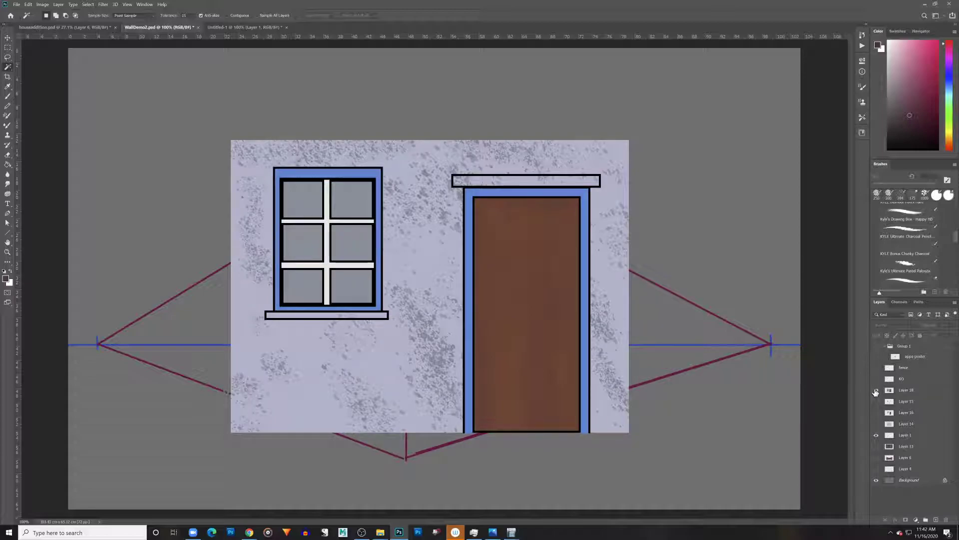
left_click(875, 390)
left_click(876, 391)
left_click(876, 379)
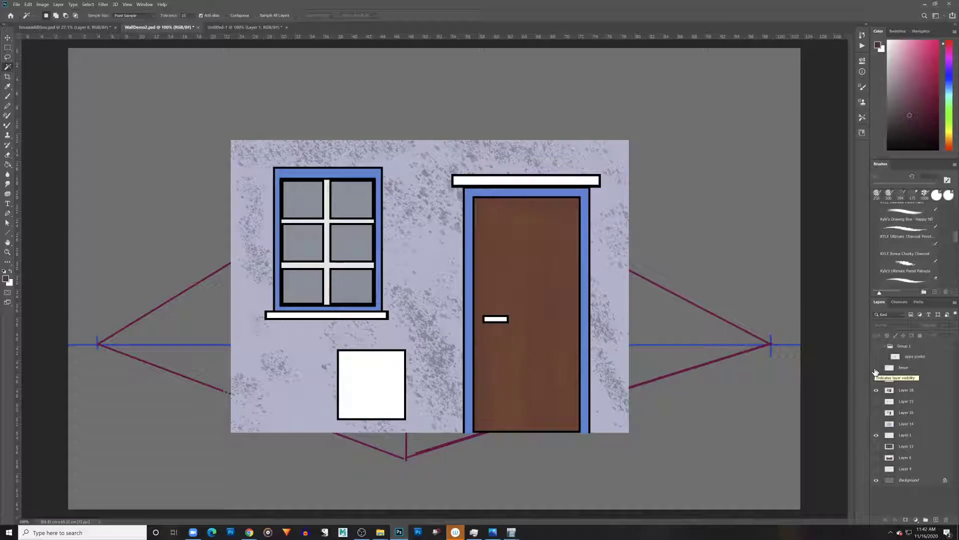
left_click(877, 379)
left_click(878, 379)
left_click(876, 368)
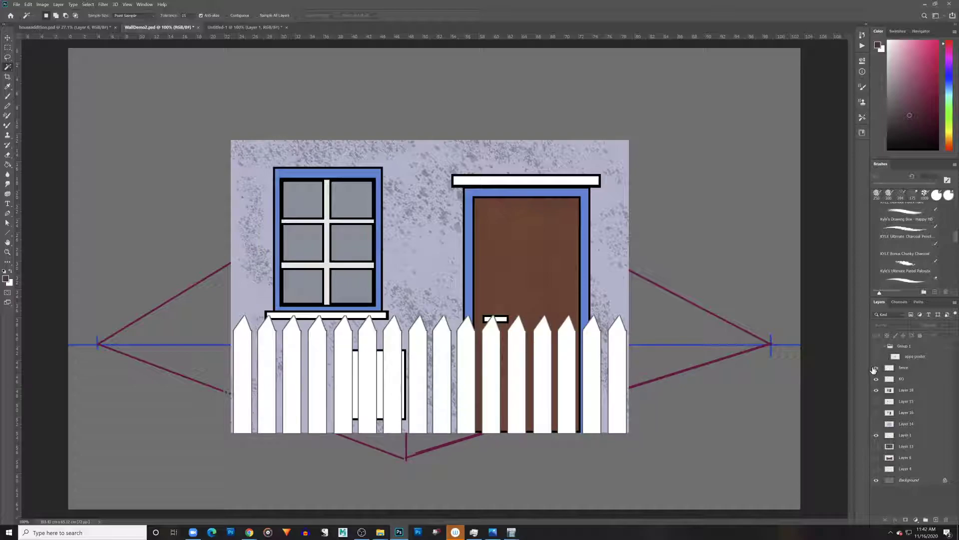
left_click(876, 367)
left_click(875, 367)
- Duplicate the wall, white detail and fence layers together and hide the three originals
left_click(920, 387)
left_click(931, 369, "shift")
right_click(931, 368)
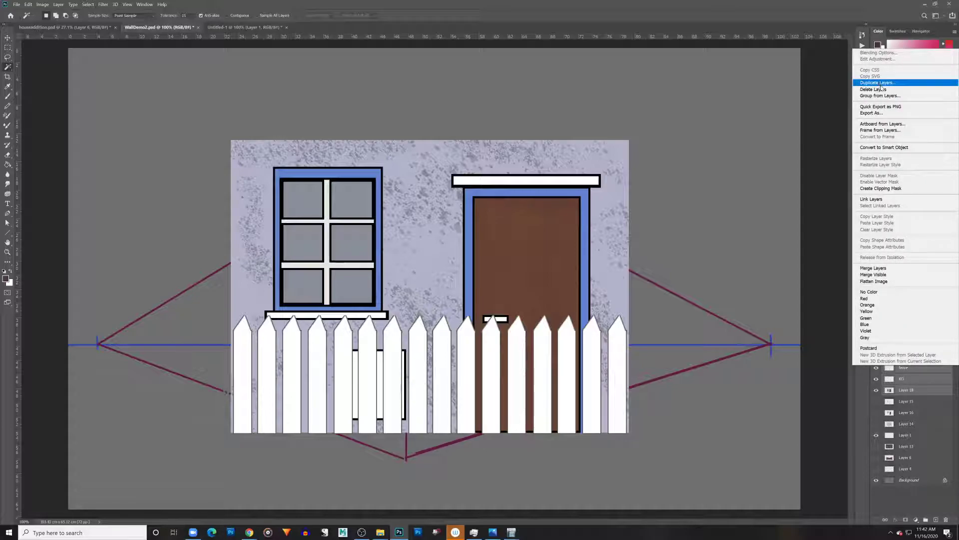
left_click(881, 83)
left_click(541, 158)
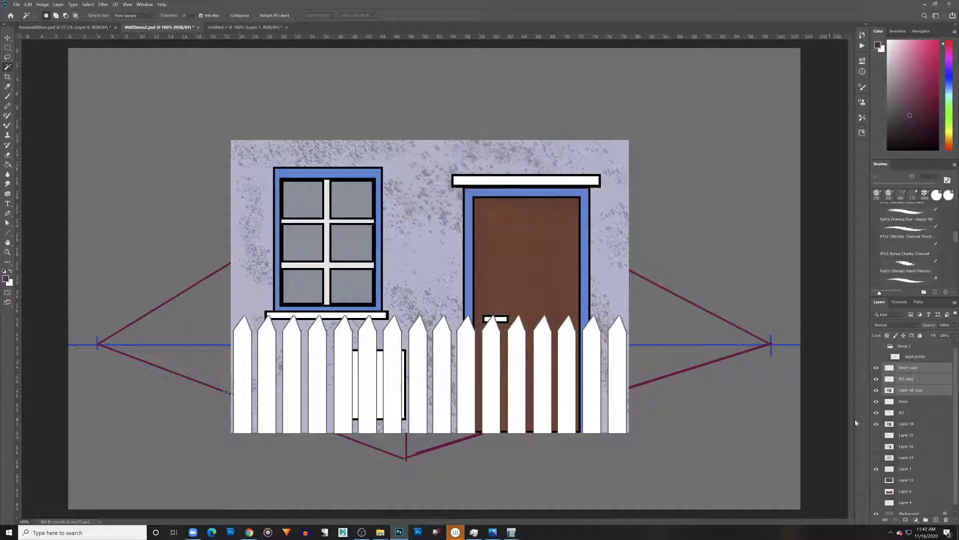
left_click_drag(876, 401, 878, 424)
- Distort the three duplicated layers together so their corners fit the right-hand wall of the perspective guide
key("ctrl+t")
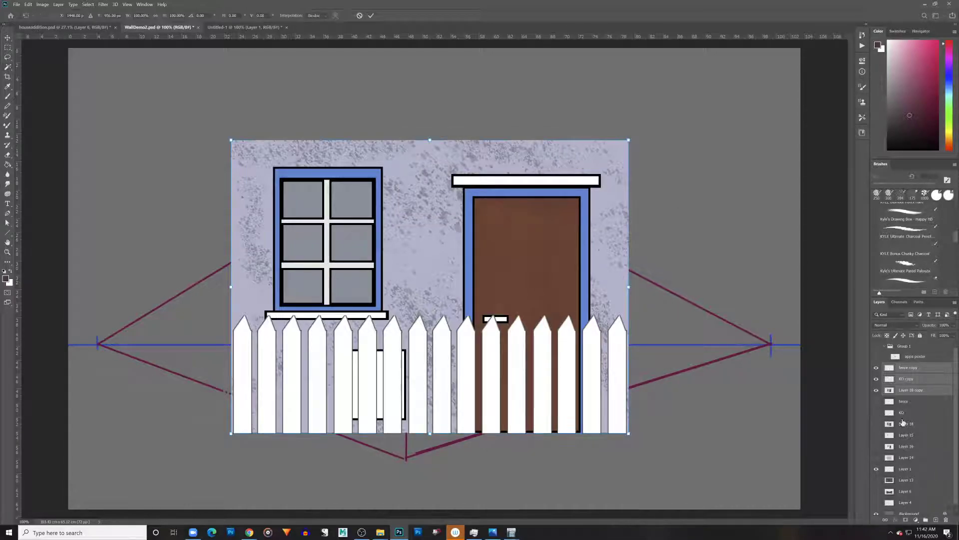
right_click(475, 258)
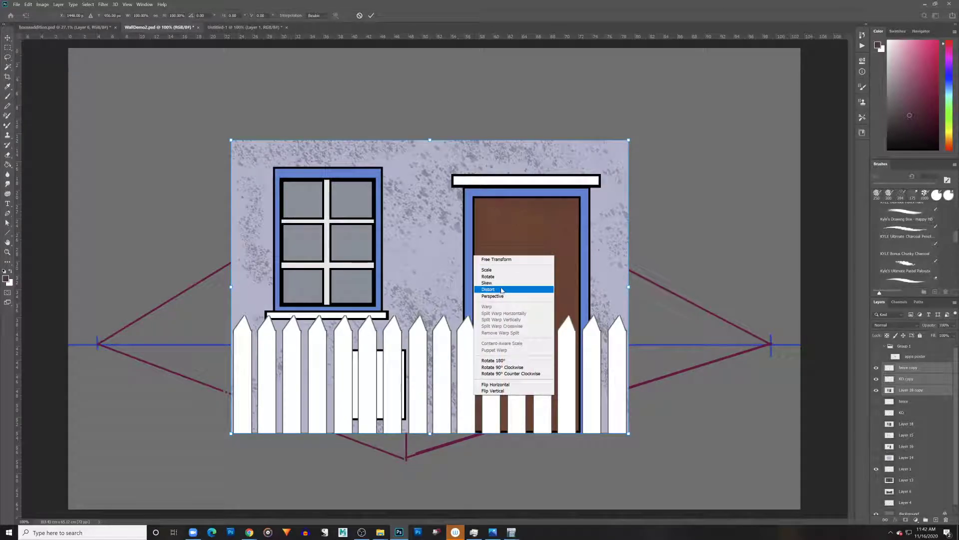
left_click(501, 290)
left_click_drag(422, 279, 598, 290)
left_click_drag(806, 308, 577, 304)
left_click_drag(576, 154, 576, 242)
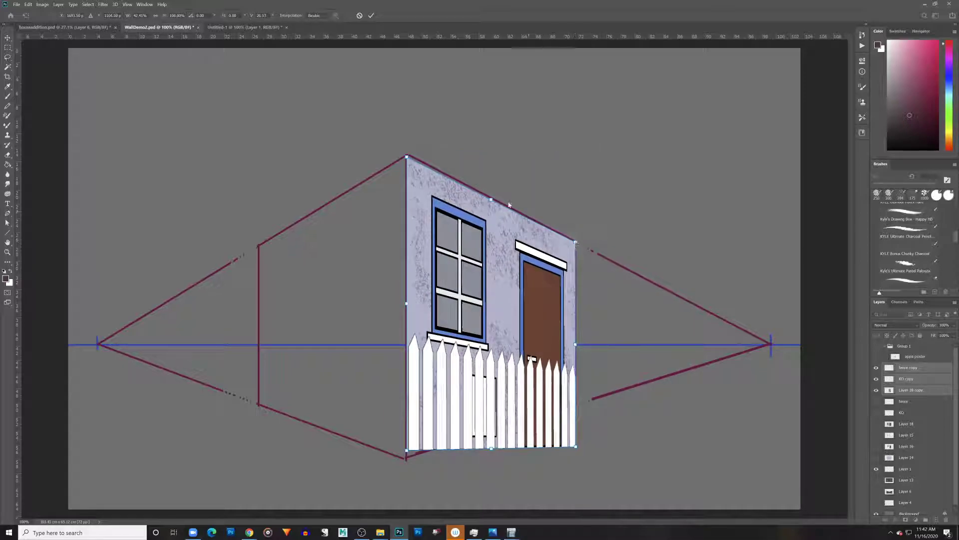
left_click_drag(407, 157, 405, 154)
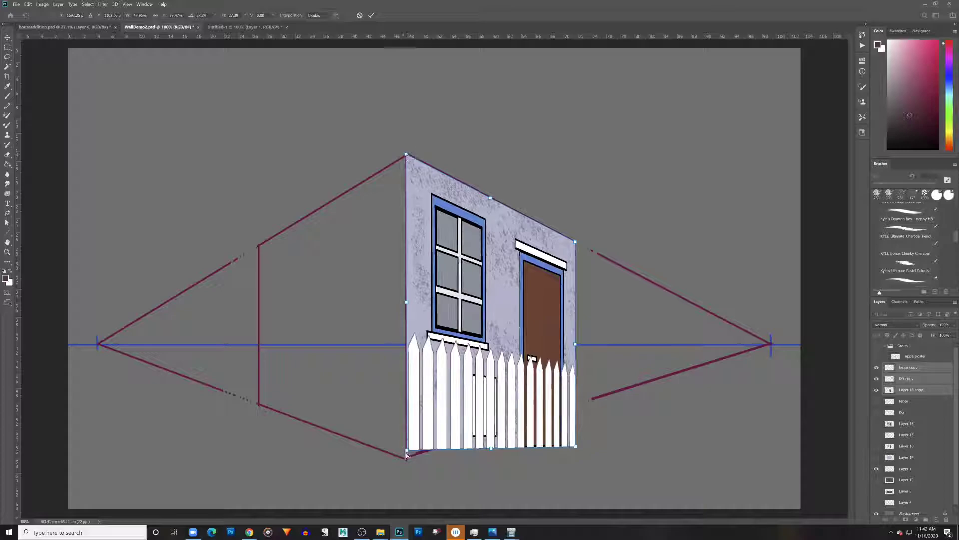
left_click_drag(404, 452, 406, 458)
left_click_drag(576, 450, 576, 408)
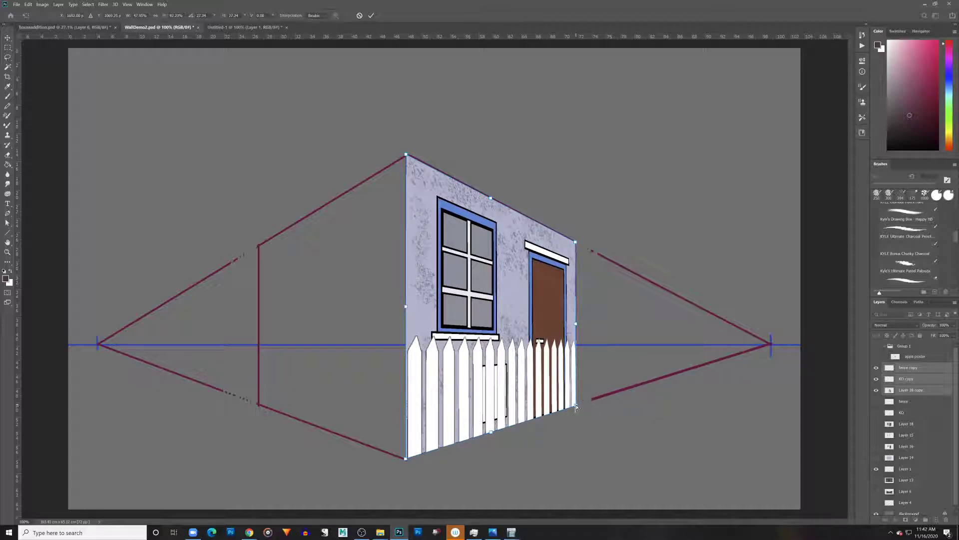
left_click_drag(406, 156, 408, 149)
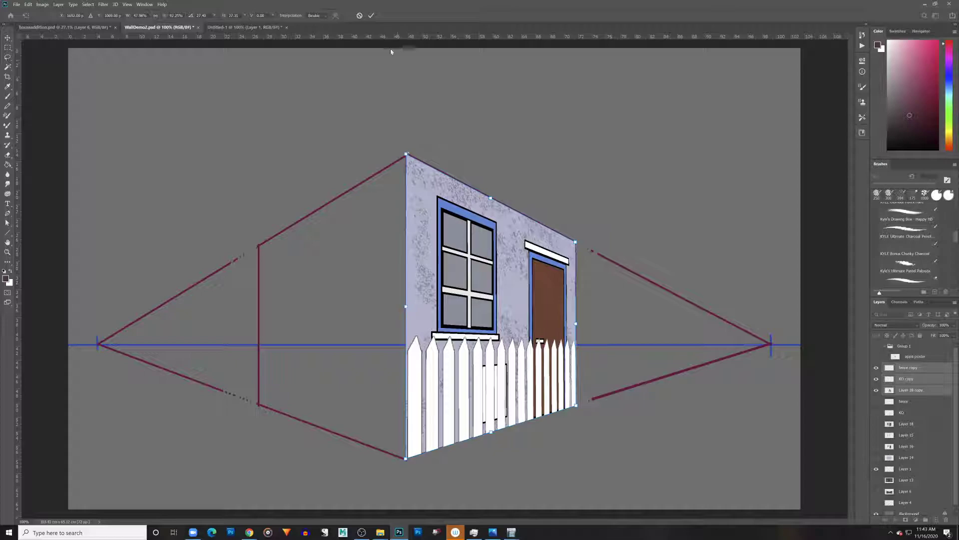
left_click(370, 16)
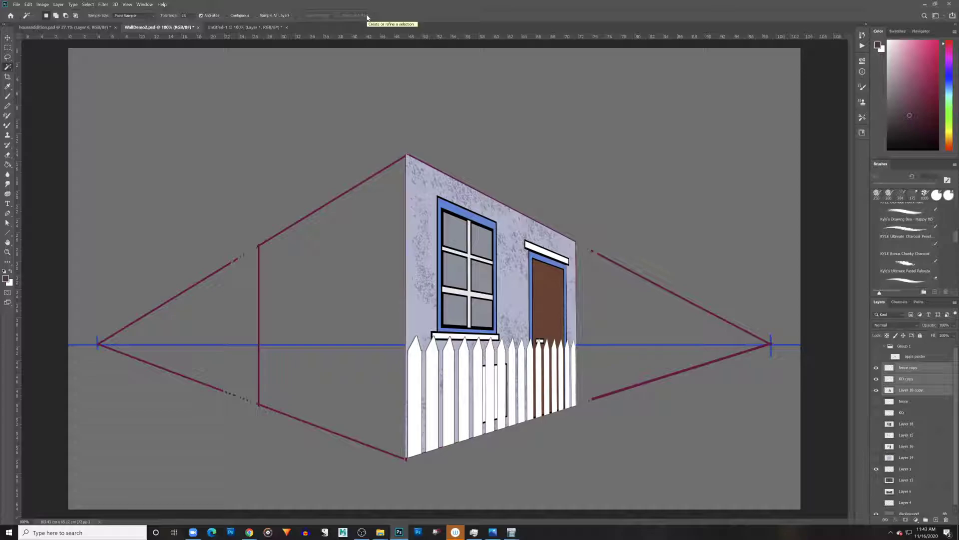
- Move the fence copy to the right, away from the wall, and hide that layer
left_click(918, 368)
key("v")
left_click_drag(437, 427, 540, 432)
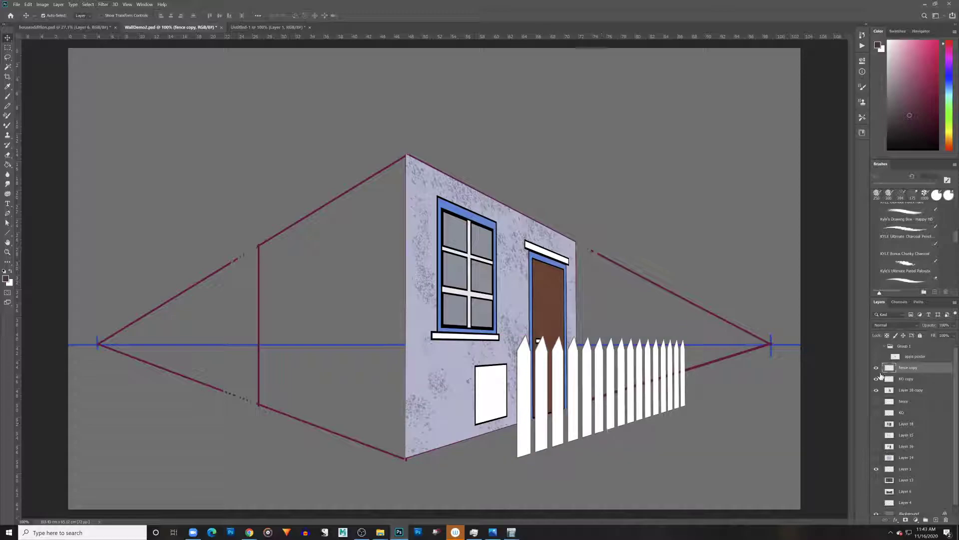
left_click(876, 368)
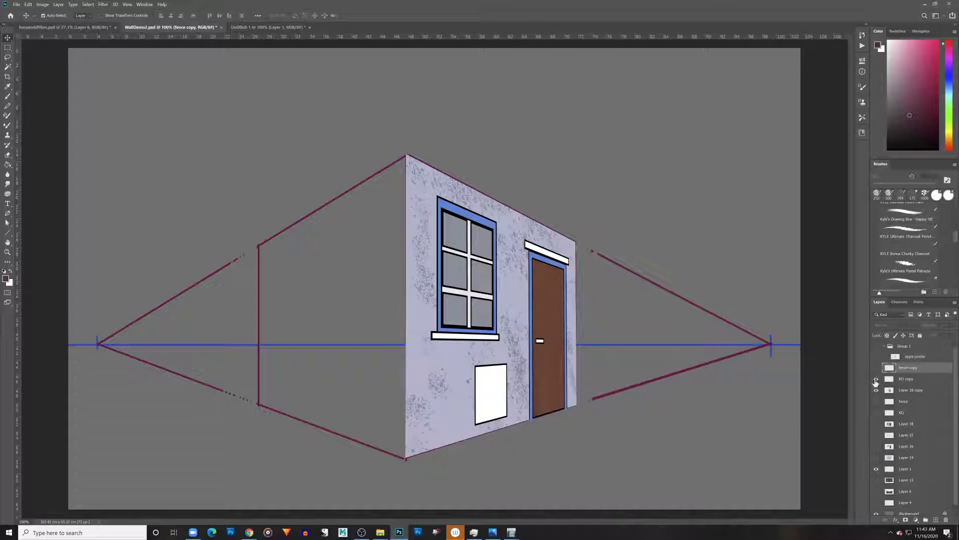
- Toggle the white detail copy to check it, and shift it slightly right so the lintel, sill and box stand off the wall
left_click(877, 380)
left_click(877, 379)
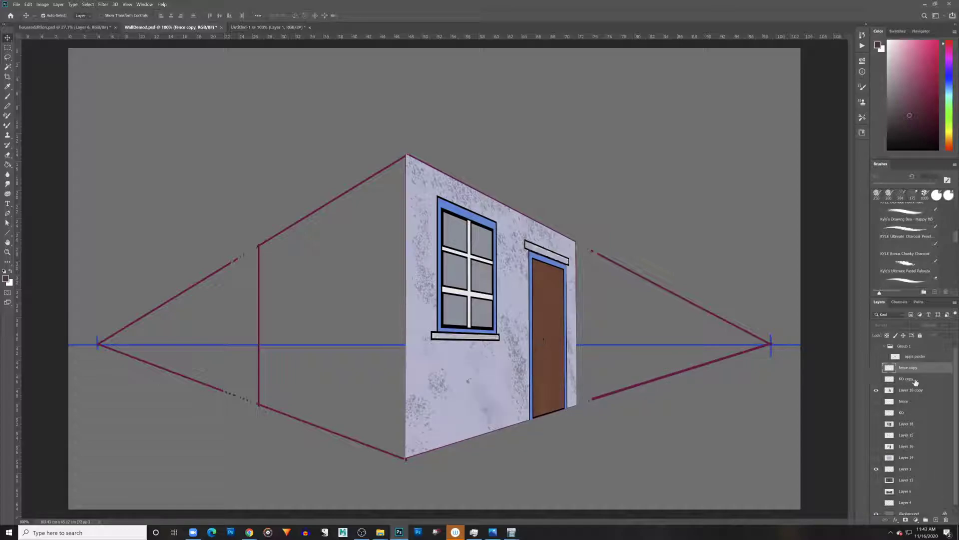
left_click(877, 379)
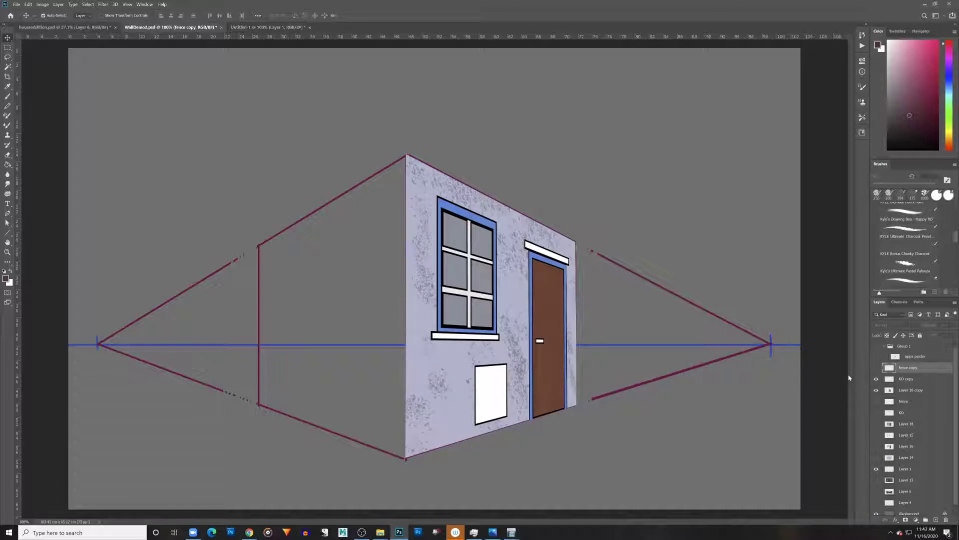
left_click(494, 402)
left_click_drag(495, 403, 502, 401)
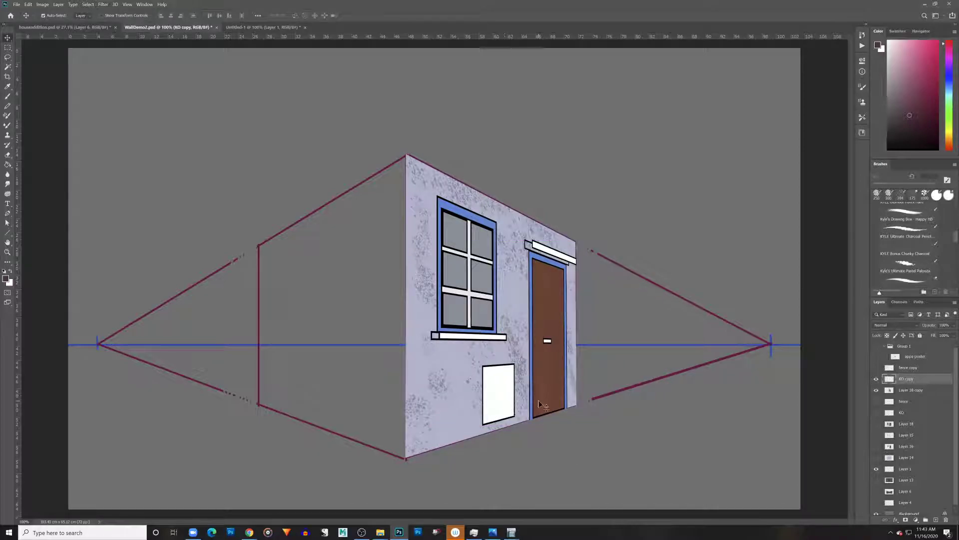
- Add a new layer above Layer 18 copy and choose the Round Base Pencil brush
left_click(925, 390)
left_click(938, 520)
key("b")
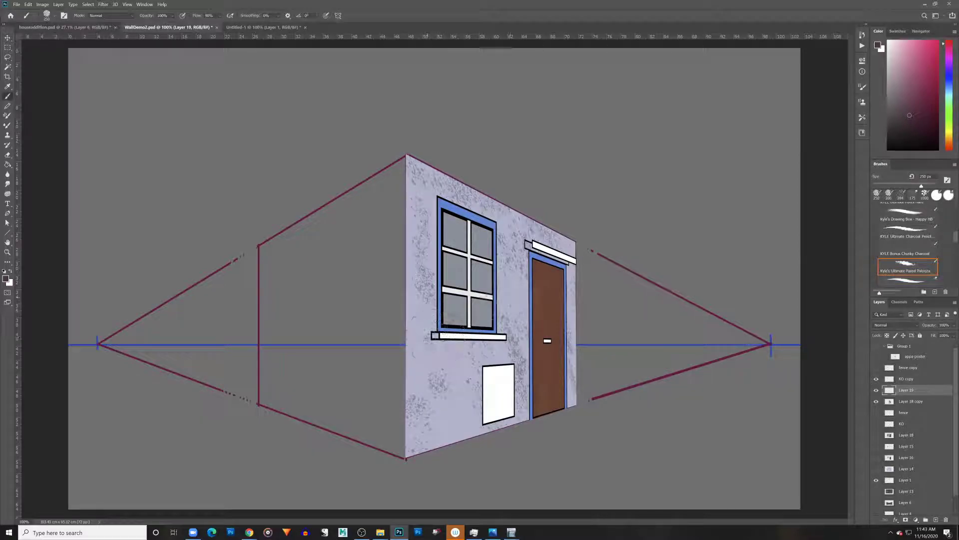
left_click(40, 14)
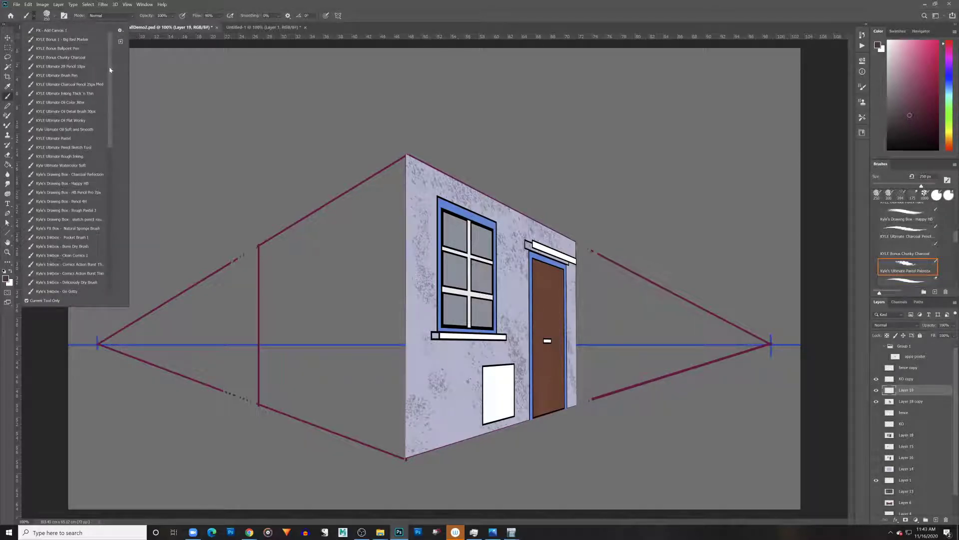
left_click_drag(112, 67, 107, 250)
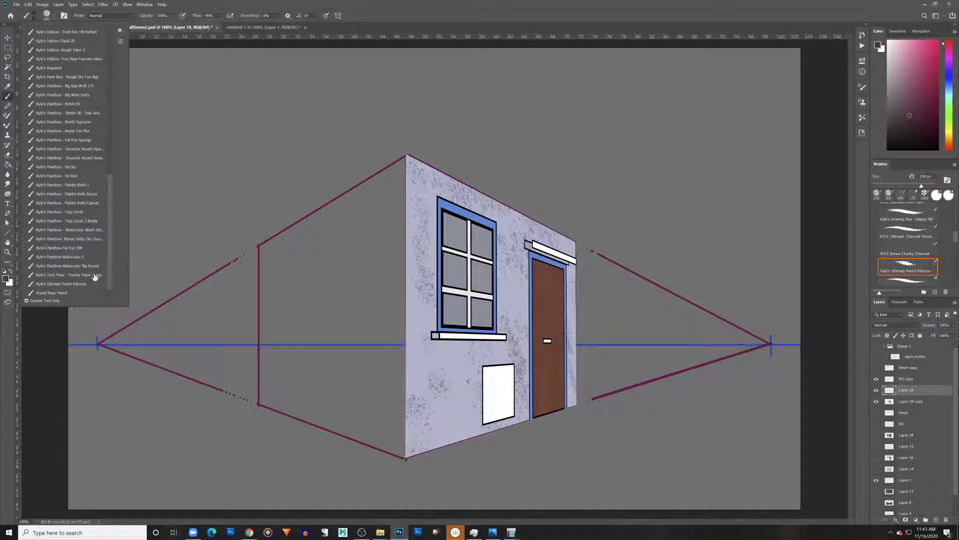
left_click(65, 293)
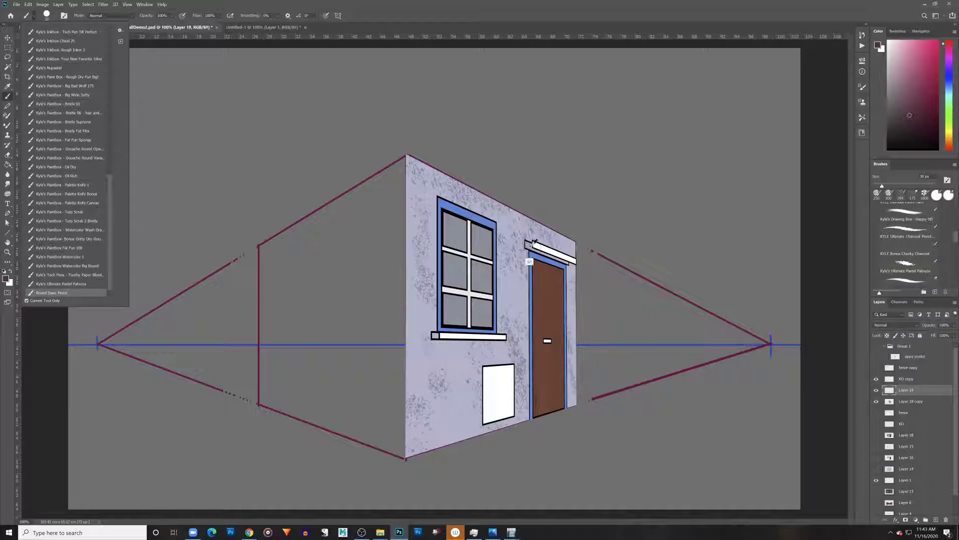
- Paint the exposed left end of the lintel above the door white with a small brush
left_click(498, 246, "alt")
key("bracketleft")
key("bracketleft")
key("bracketleft")
key("bracketleft")
key("bracketleft")
key("bracketright")
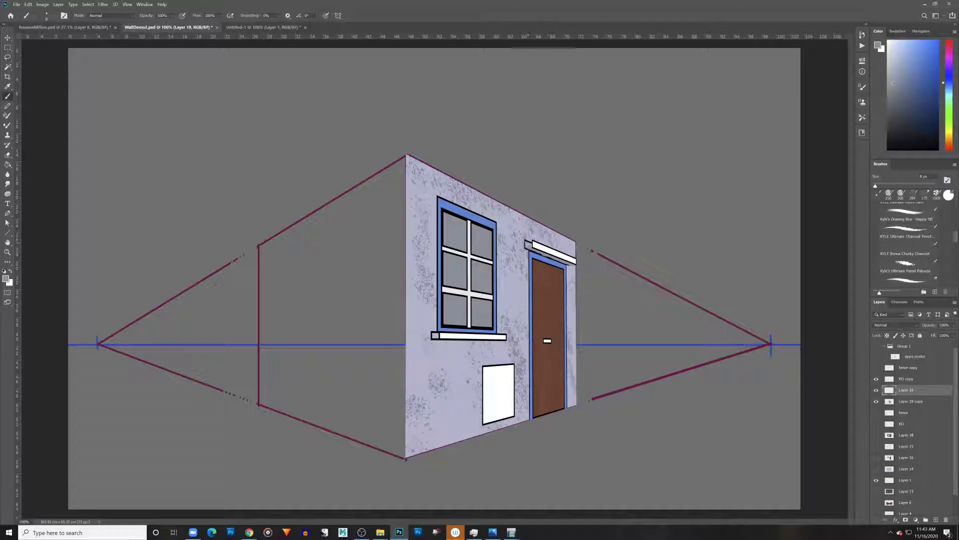
key("x")
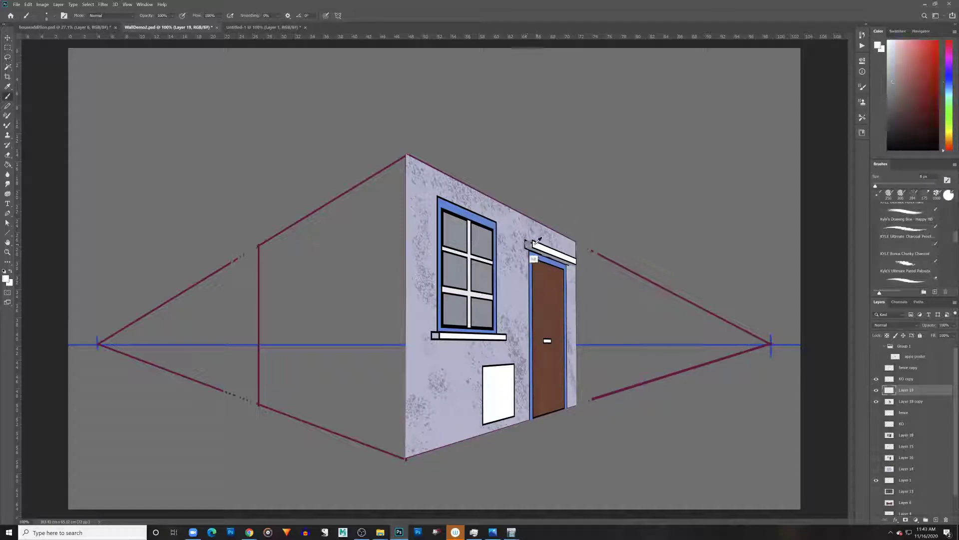
left_click_drag(527, 243, 527, 245)
- Sample the dark outline colour and draw vertical 5 px depth lines along the door, its frame and the window's left edge
left_click(528, 252, "alt")
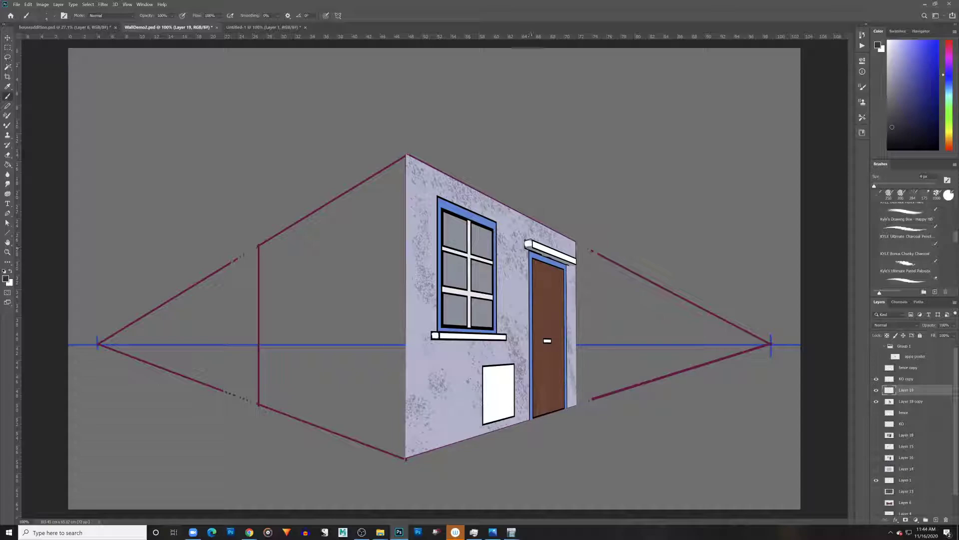
key("bracketright")
left_click_drag(564, 267, 563, 283)
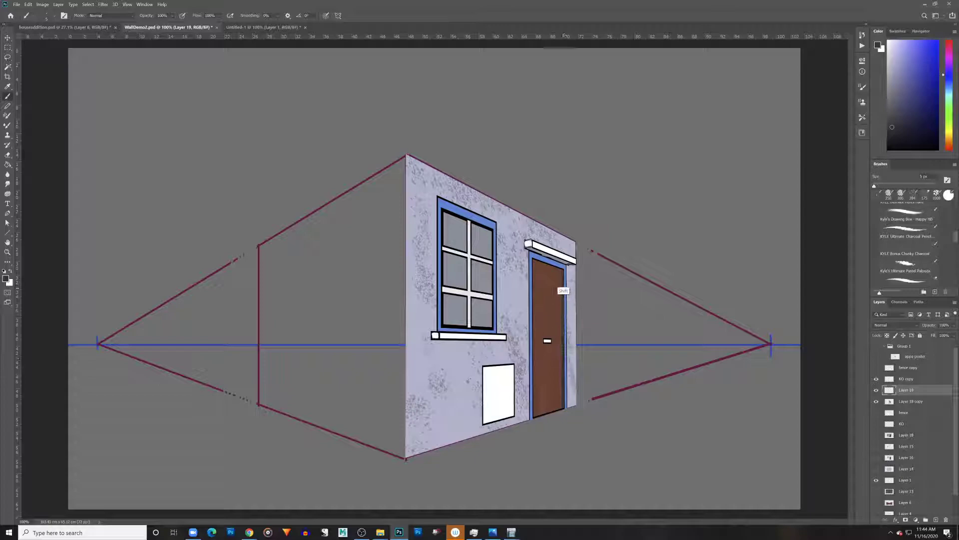
left_click_drag(528, 252, 528, 430)
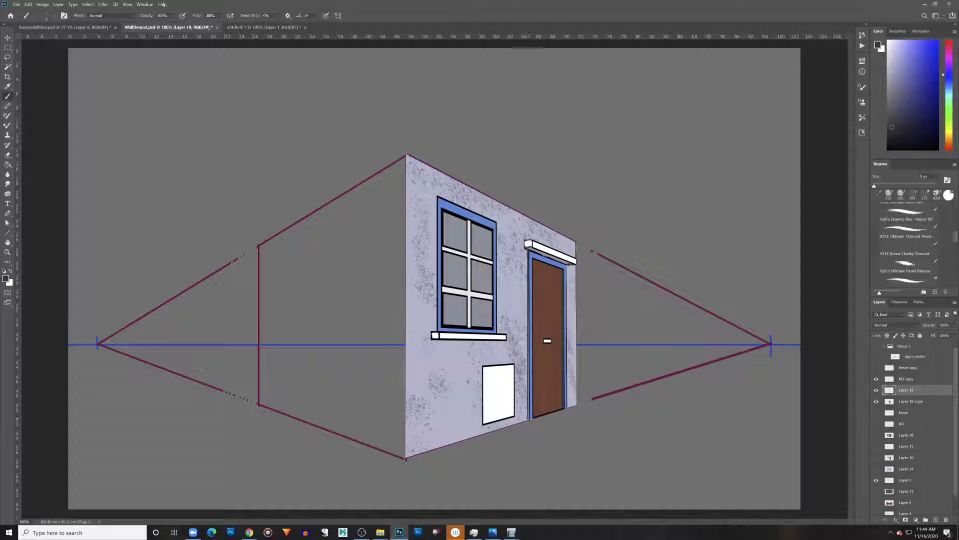
left_click_drag(436, 320, 436, 197)
- Compare the wall with and without the white details, and outline the box's left side face back to the wall
left_click(876, 379)
left_click(876, 379)
mouse_move(483, 365)
left_mouse_down()
mouse_move(459, 366)
mouse_move(460, 421)
left_mouse_up()
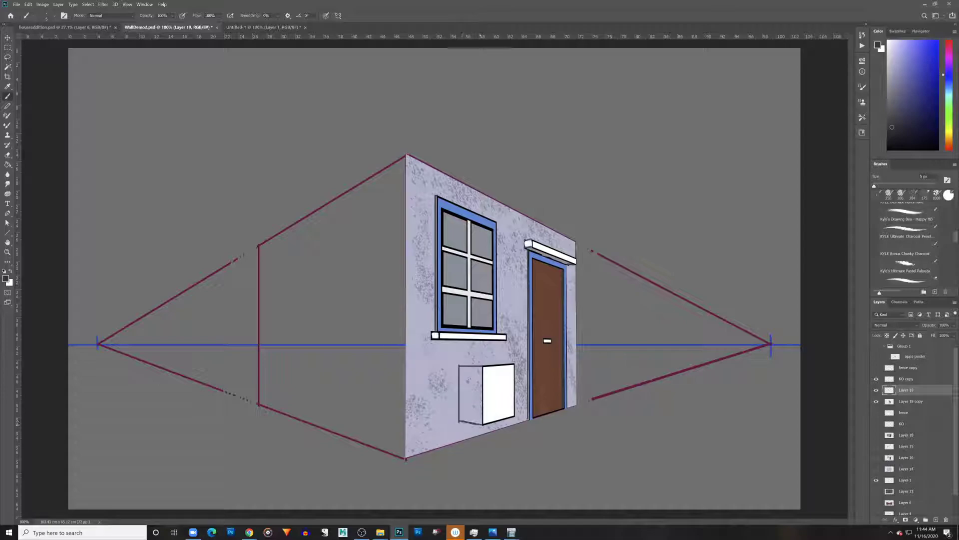
- Try a straight line from the left vanishing point to the lower front corner of the box's side face
key("ctrl+z")
left_click(99, 344)
left_click(483, 425, "shift")
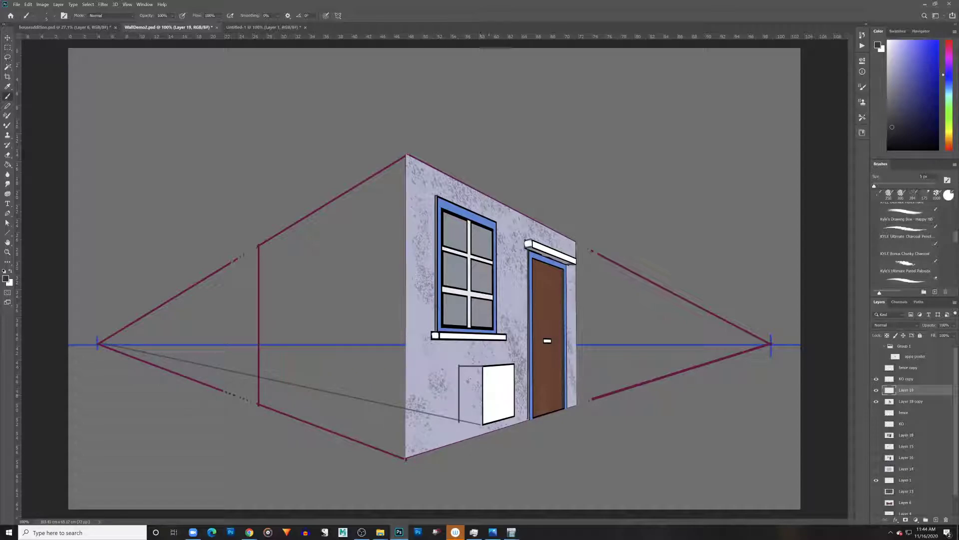
key("ctrl+z")
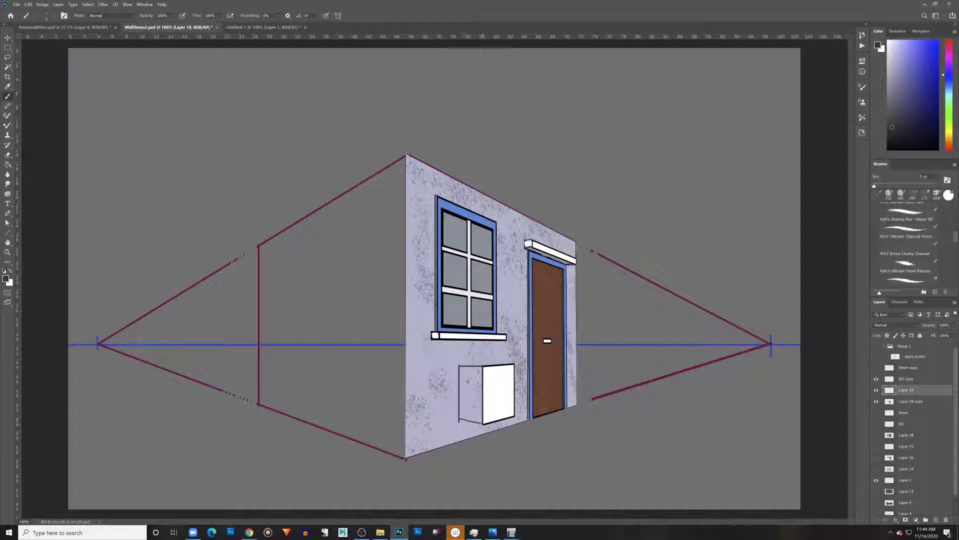
key("e")
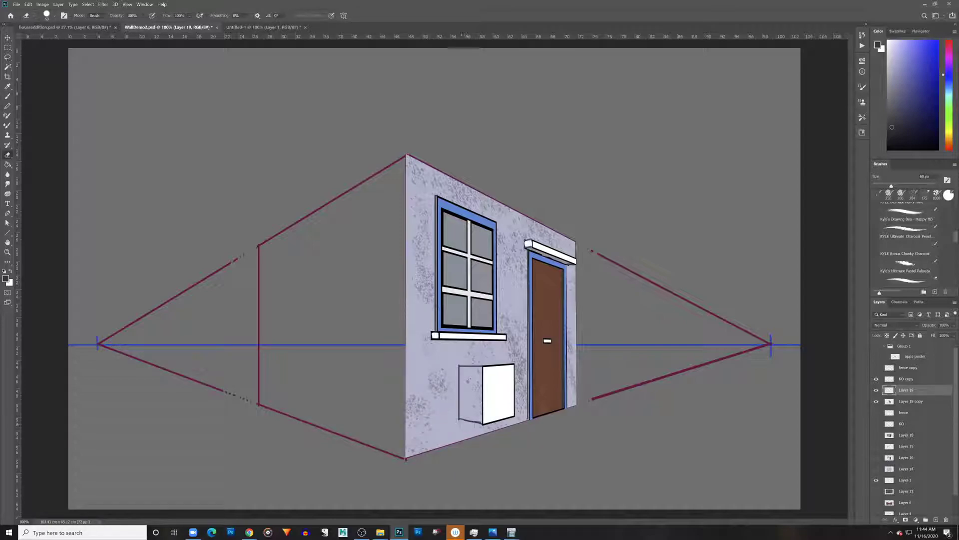
- Enlarge the brush, sample the white of the box's front and paint the box's side face with it
key("b")
left_click(483, 416, "alt")
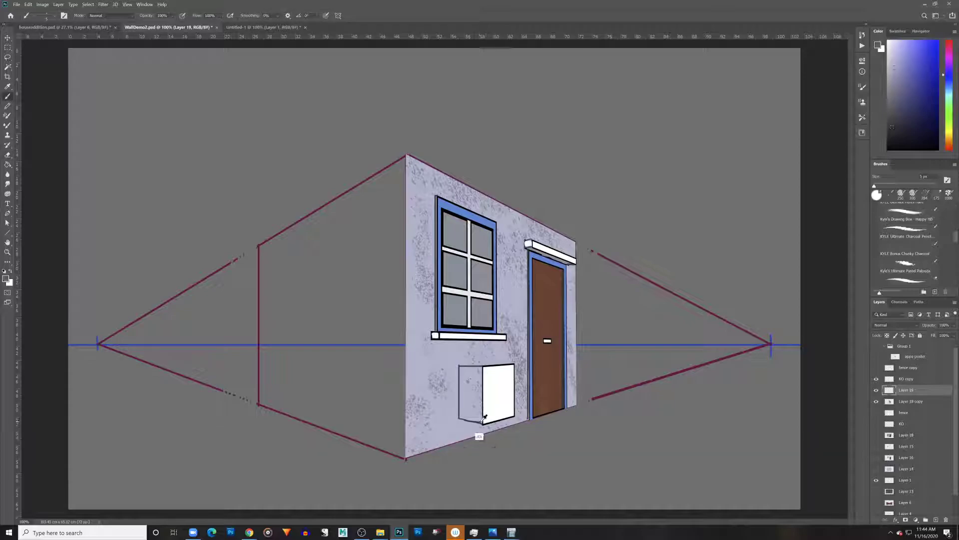
key("bracketright")
key("bracketright")
key("bracketright")
key("bracketright")
key("bracketright")
key("bracketright")
left_click(497, 397, "alt")
mouse_move(467, 377)
left_mouse_down()
mouse_move(471, 395)
mouse_move(463, 373)
mouse_move(475, 372)
mouse_move(476, 410)
mouse_move(465, 409)
mouse_move(466, 391)
mouse_move(465, 426)
mouse_move(499, 425)
left_mouse_up()
- Paint a soft dark shadow on the wall directly beneath the box, replacing the first overly heavy strokes
left_click(468, 380, "alt")
key("d")
left_click(499, 421, "alt")
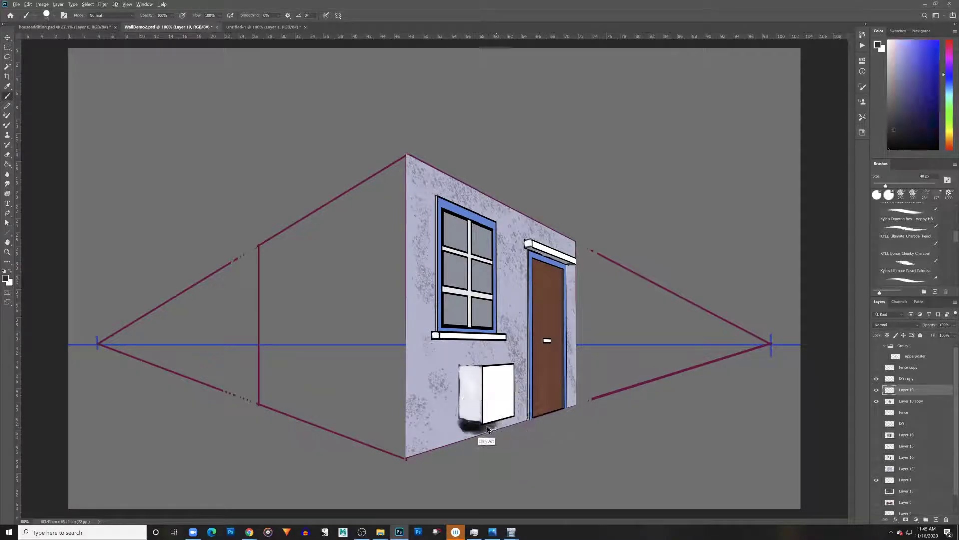
key("ctrl+z")
key("ctrl+z")
mouse_move(462, 422)
left_mouse_down()
mouse_move(484, 427)
mouse_move(464, 431)
left_mouse_up()
- Show the fence copy layer and move the fence so that its near end stands in front of the door
left_click(877, 367)
left_click(894, 368)
key("v")
left_click_drag(520, 452, 543, 448)
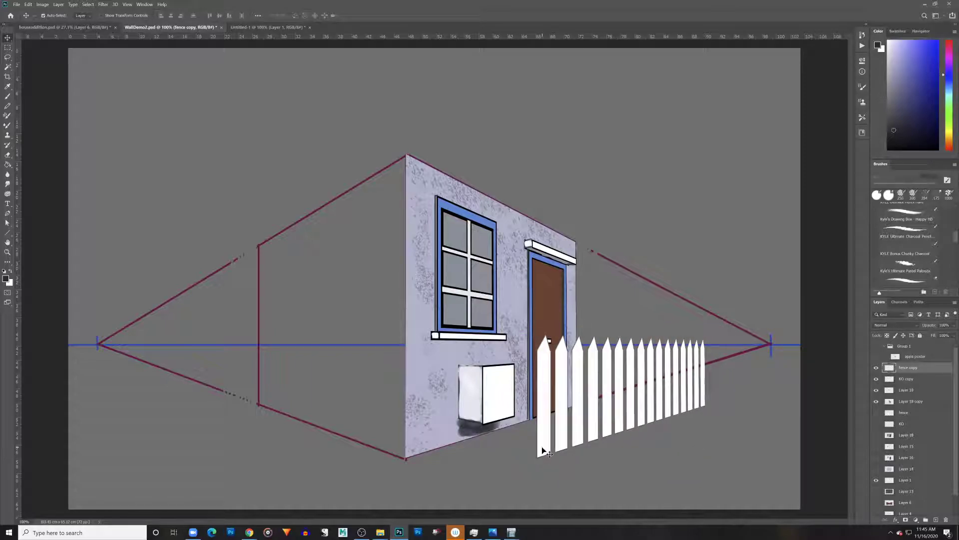
- Squeeze the fence copy horizontally to about 39% width near the right vanishing point, and hide its layer
key("ctrl+t")
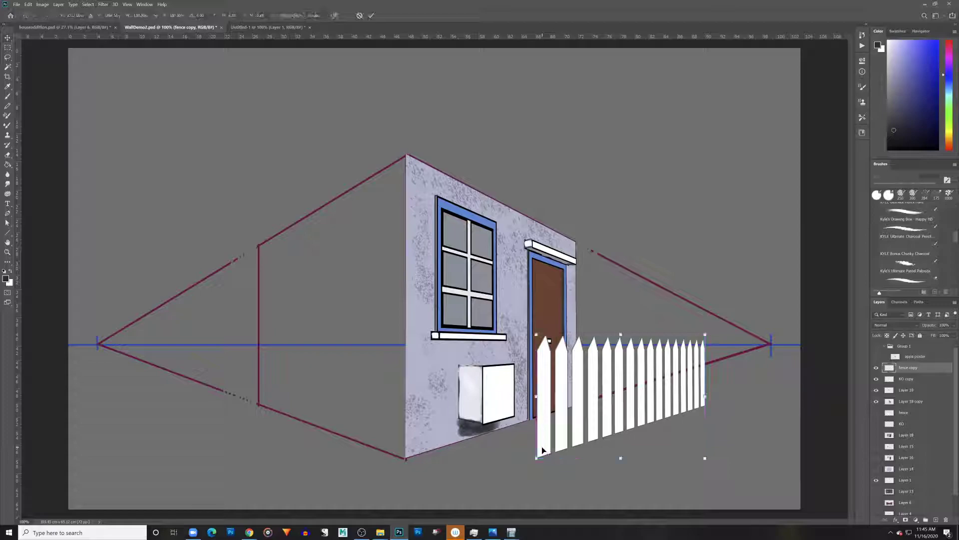
left_click_drag(705, 396, 642, 399)
left_click_drag(543, 398, 640, 397)
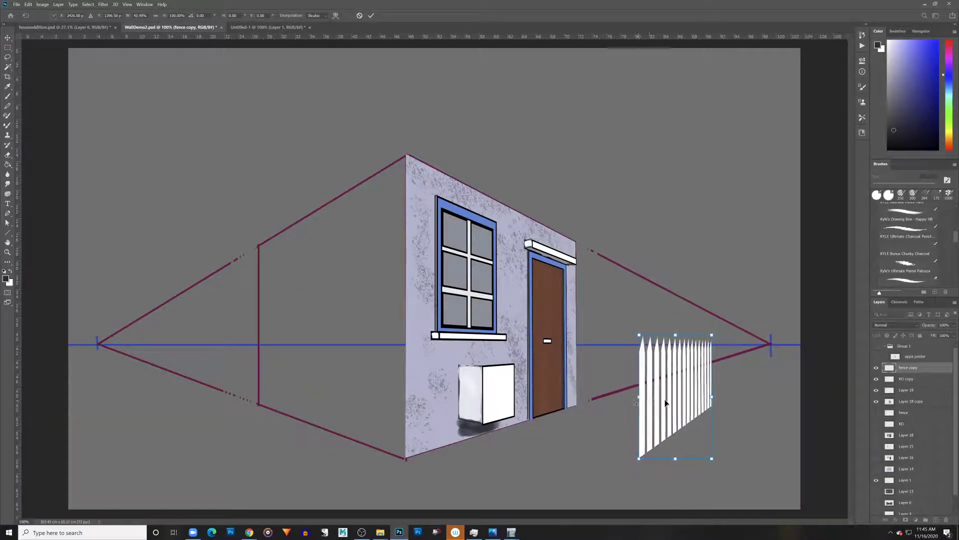
left_click_drag(712, 397, 704, 397)
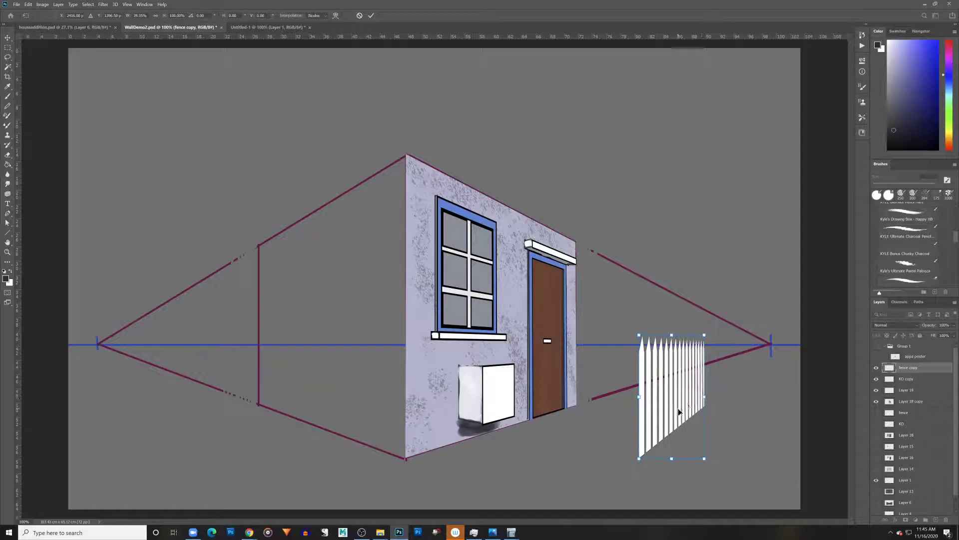
key("Return")
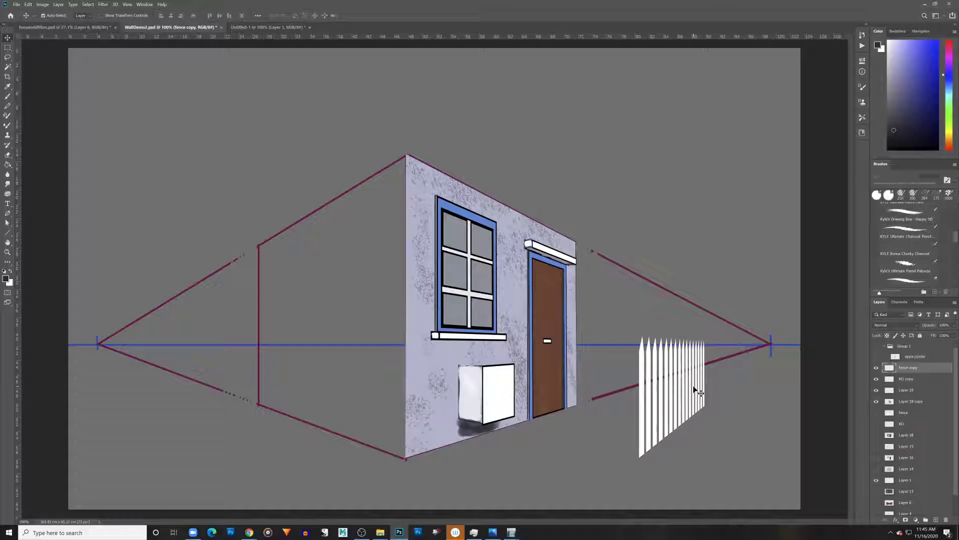
left_click(876, 367)
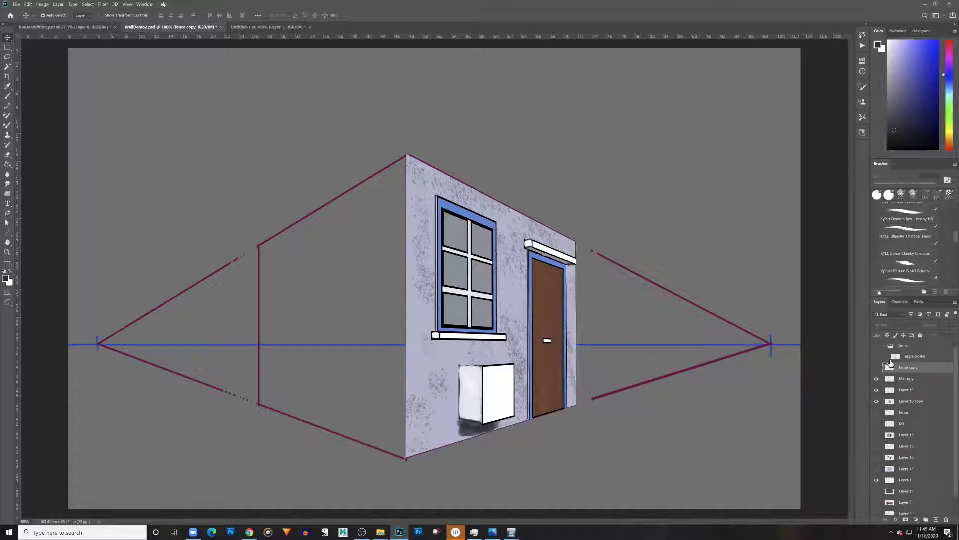
- Duplicate the original flat fence layer and move the duplicate above the wall and its detail layers
left_click(876, 412)
right_click(911, 416)
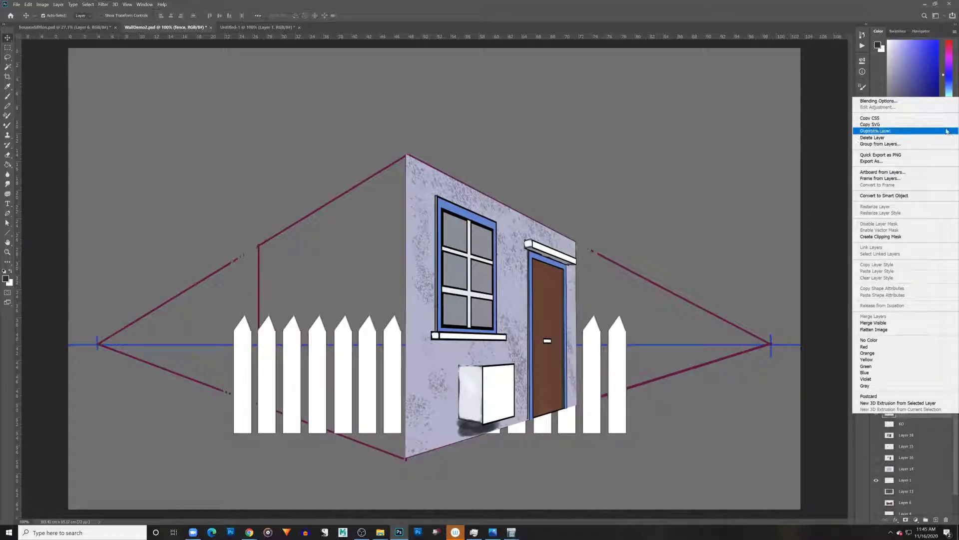
left_click(947, 131)
left_click(542, 156)
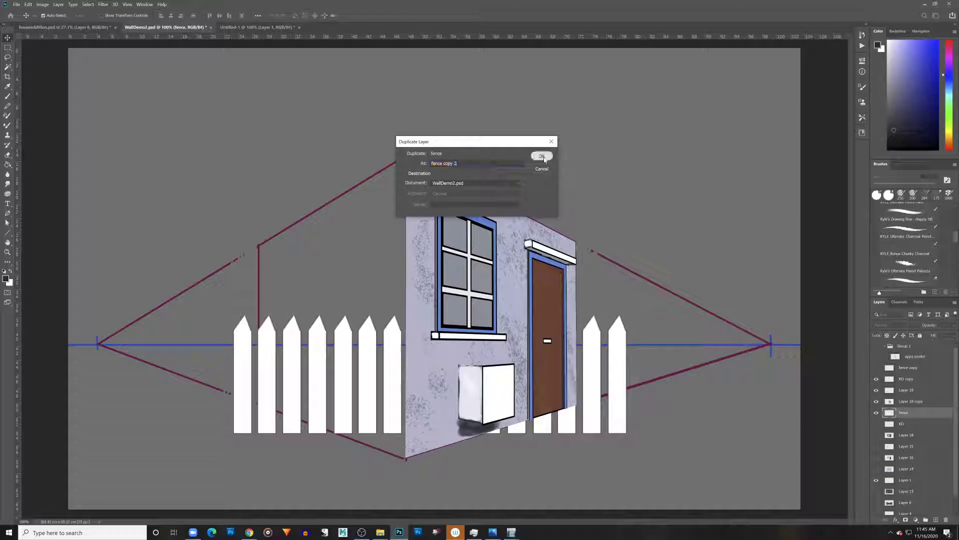
left_click_drag(917, 416, 917, 376)
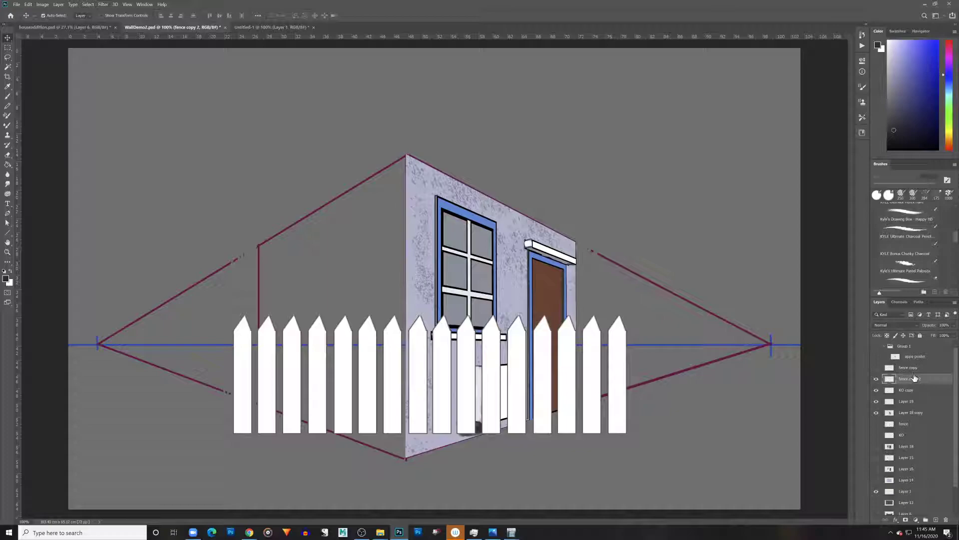
- Distort the flat fence duplicate into a narrower fence beside the door, with its far end tapering toward the right vanishing point
key("ctrl+t")
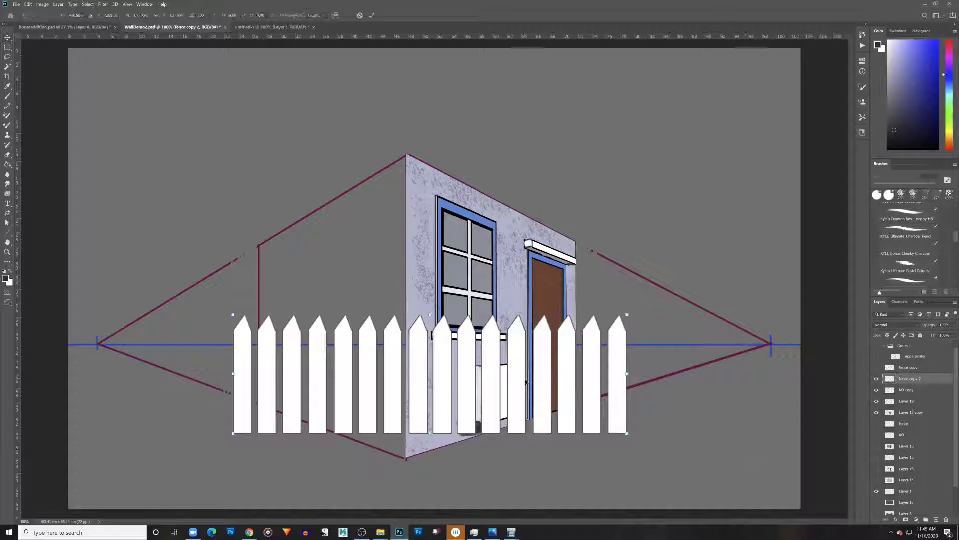
right_click(529, 380)
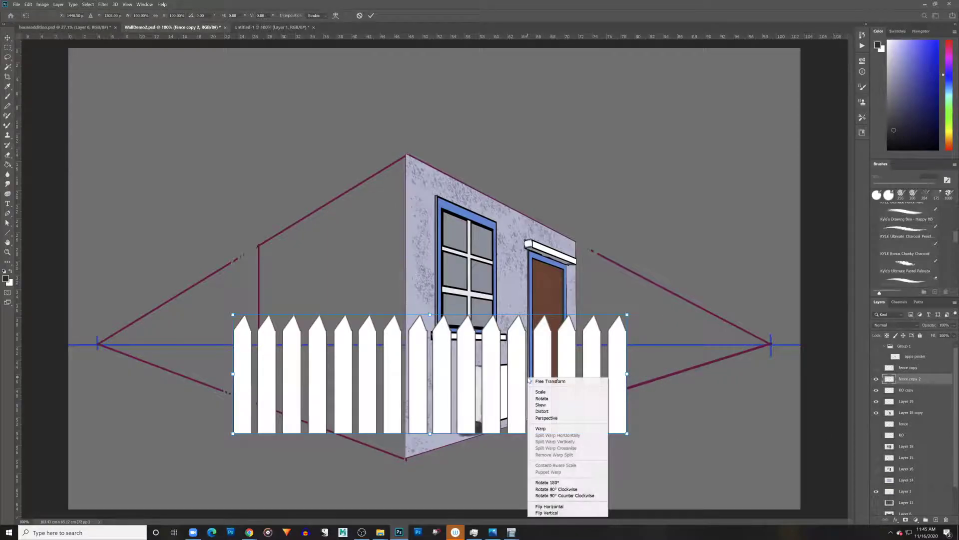
left_click(552, 412)
left_click_drag(233, 374, 503, 381)
left_click_drag(625, 369, 712, 359)
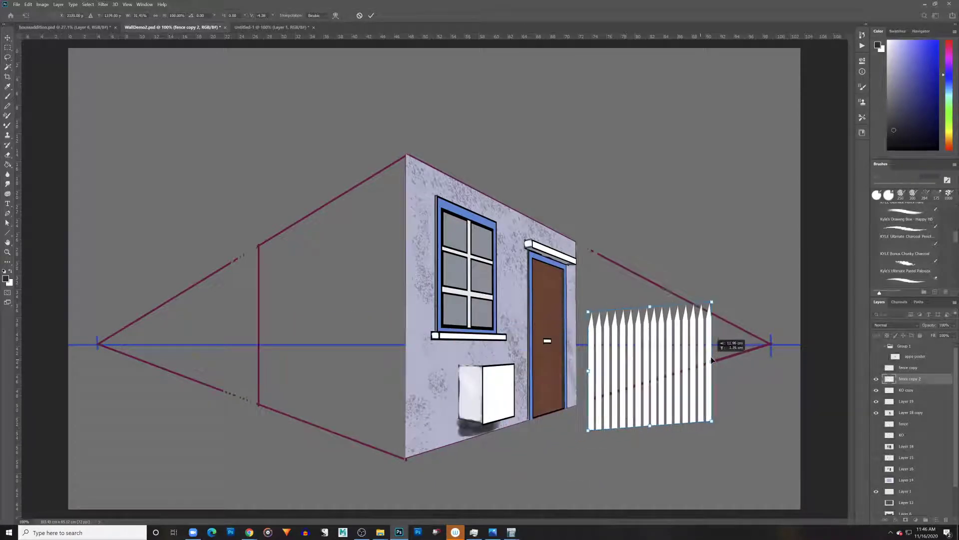
left_click_drag(712, 302, 712, 331)
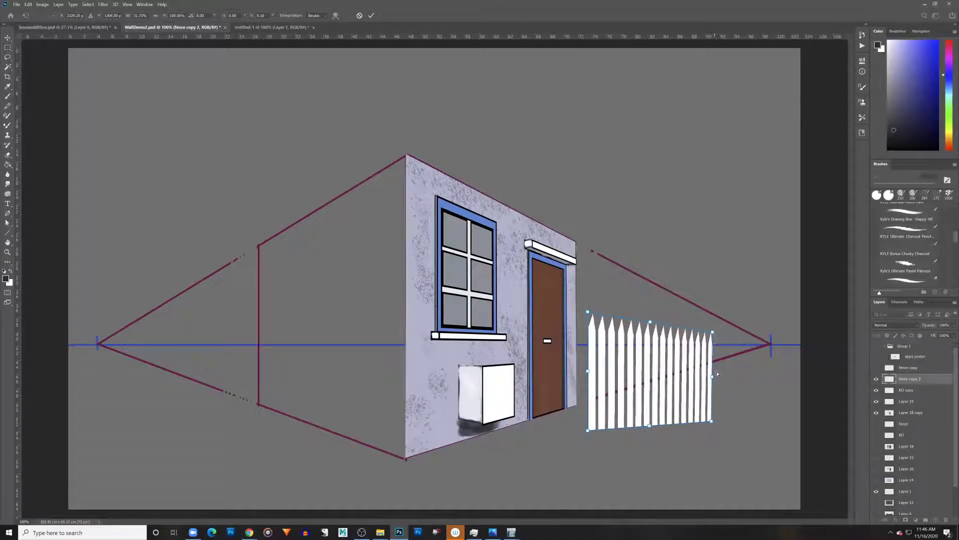
left_click_drag(712, 421, 712, 373)
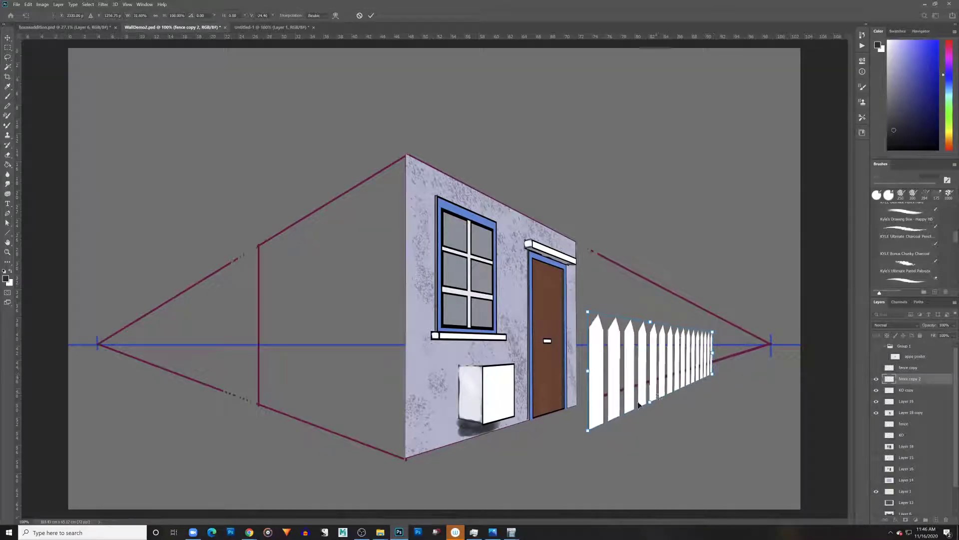
- Lengthen the fence's near end downward, shift it in front of the door, pull the far end inward and apply the transform
left_click_drag(588, 430, 588, 462)
left_click_drag(588, 388, 553, 392)
left_click_drag(714, 354, 623, 394)
left_click_drag(674, 333, 677, 338)
left_click_drag(675, 399, 676, 404)
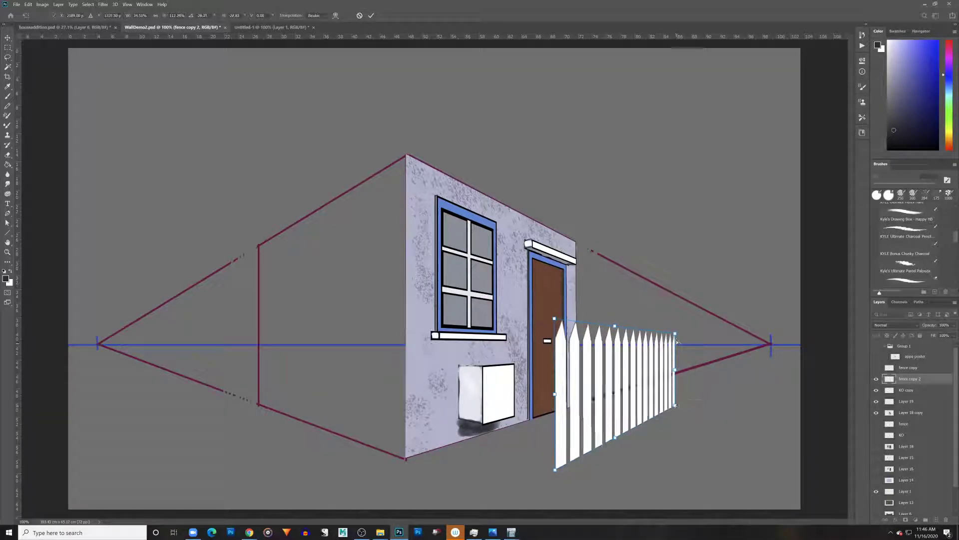
key("Return")
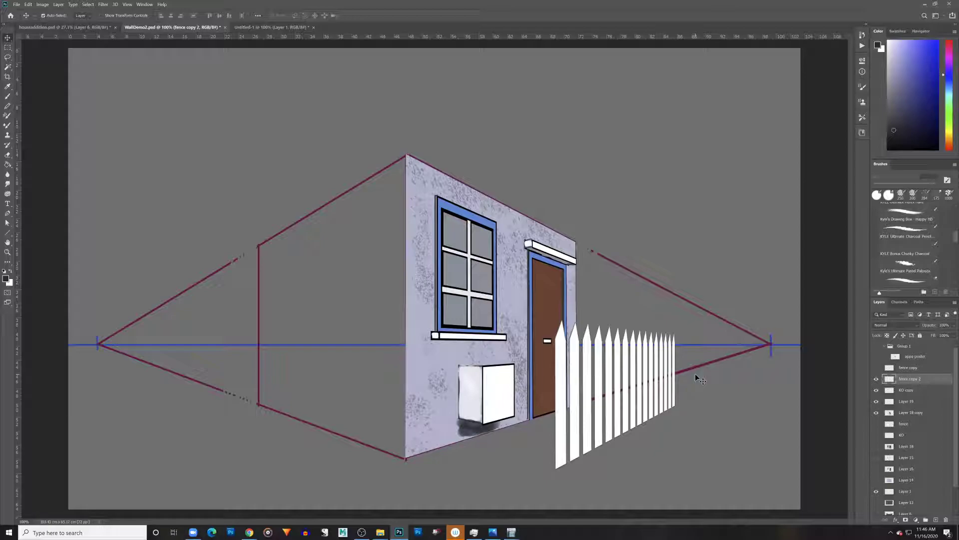
- Add a new layer beneath the fence and try a dark brush stroke along the first picket's outer edge
key("ctrl+alt+shift+n")
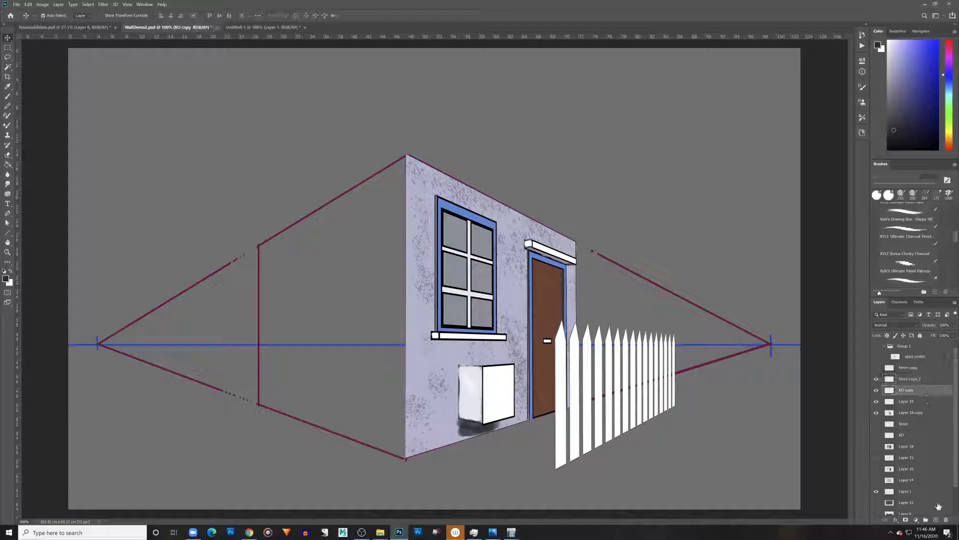
key("b")
mouse_move(555, 338)
left_mouse_down()
mouse_move(554, 327)
mouse_move(551, 455)
left_mouse_up()
key("ctrl+z")
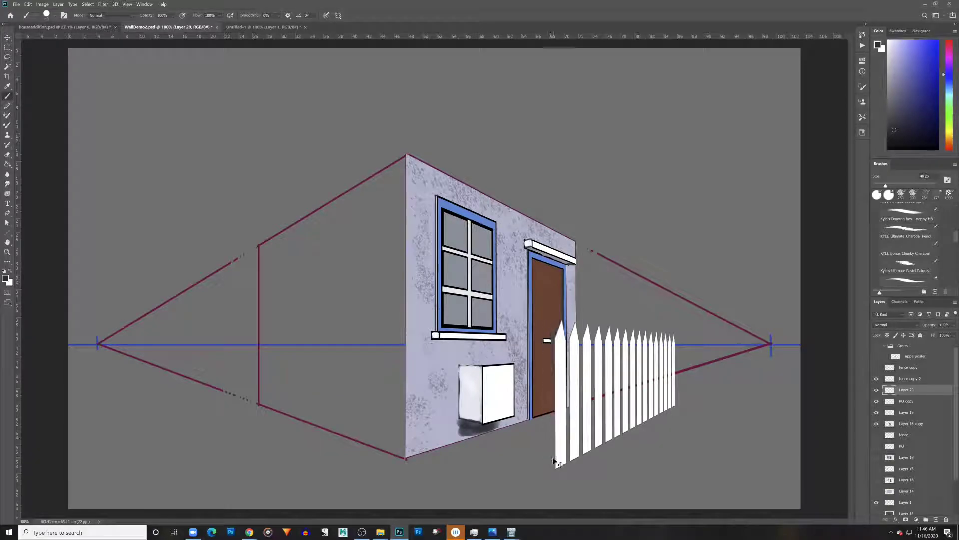
- Duplicate the perspective fence layer and darken the duplicate with Hue/Saturation at a Lightness of -40
left_click(922, 382)
right_click(922, 382)
left_click(877, 94)
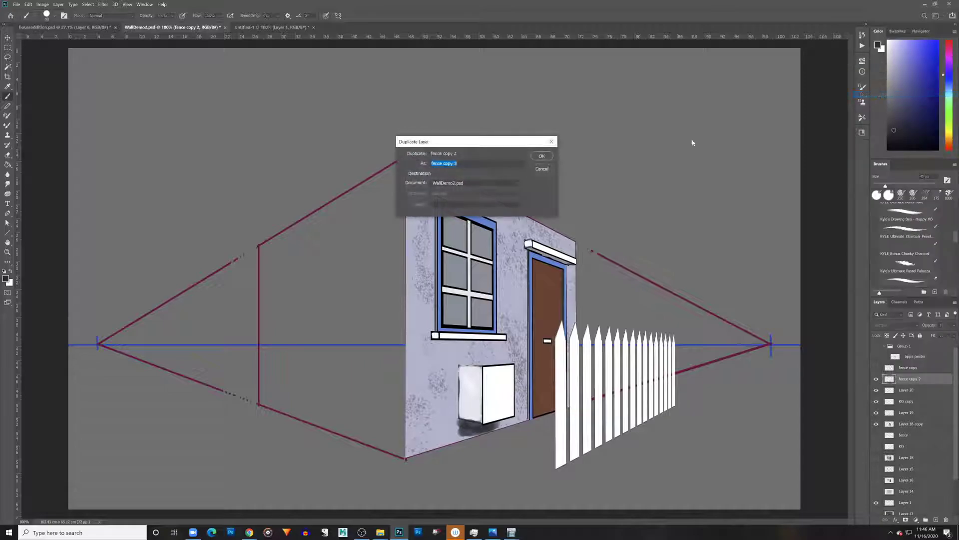
left_click(541, 156)
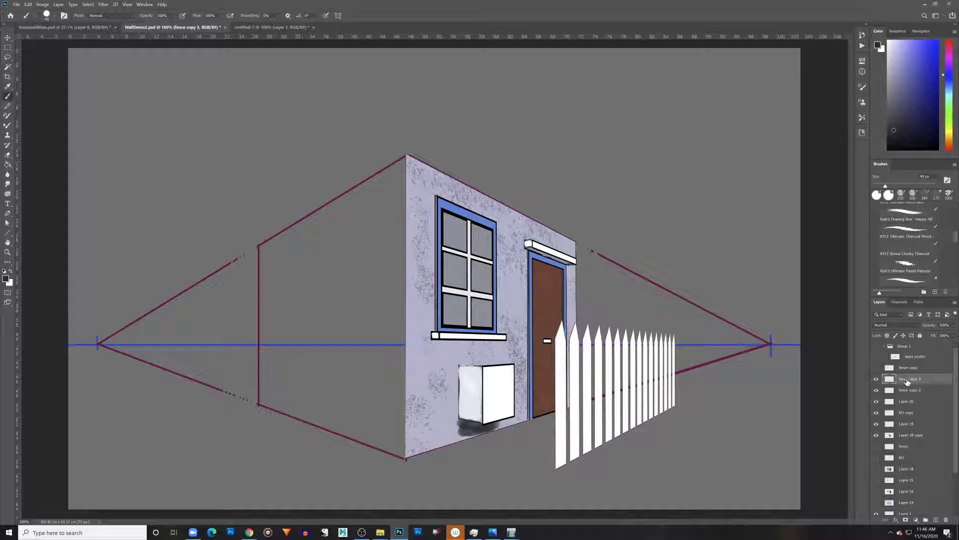
key("ctrl+u")
left_click_drag(692, 328, 678, 332)
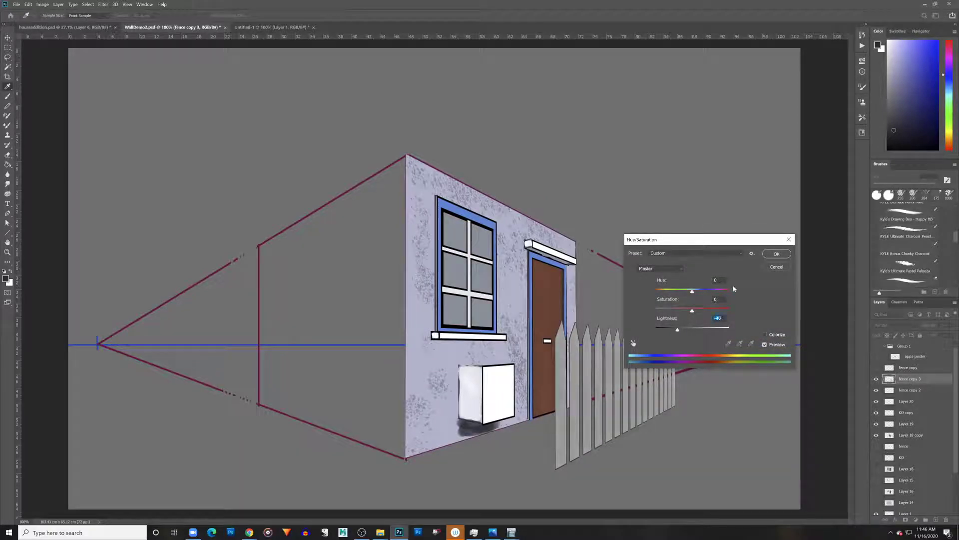
left_click(777, 253)
- Place the darkened fence duplicate beneath the white fence and nudge it slightly left to give the pickets thickness
left_click_drag(917, 380, 919, 394)
key("v")
key("Left")
key("Left")
key("Left")
key("Left")
key("Left")
key("Left")
key("Left")
key("Left")
key("Left")
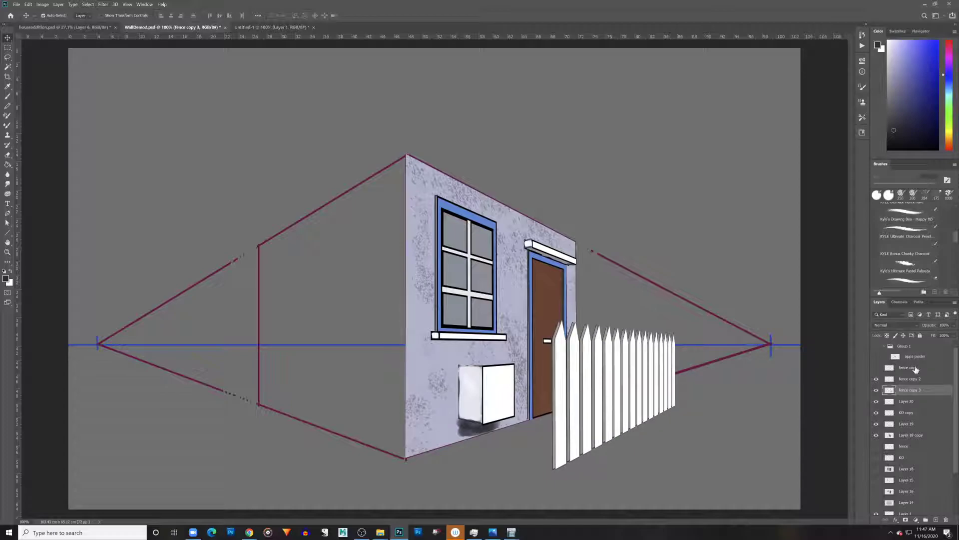
- Sample the grey of the darkened fence and fill the gaps between the grey and white picket tips with a small brush
key("z")
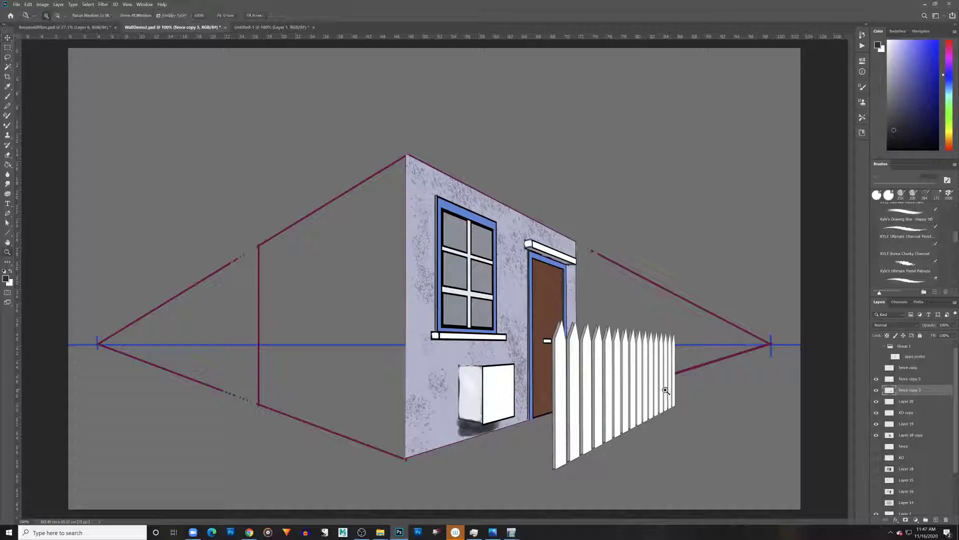
left_click_drag(667, 389, 694, 389)
key("v")
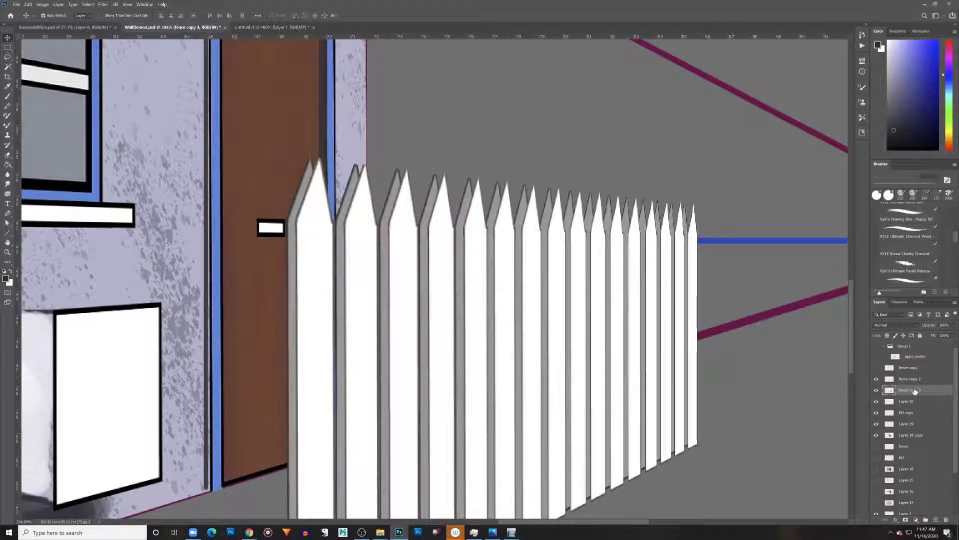
key("b")
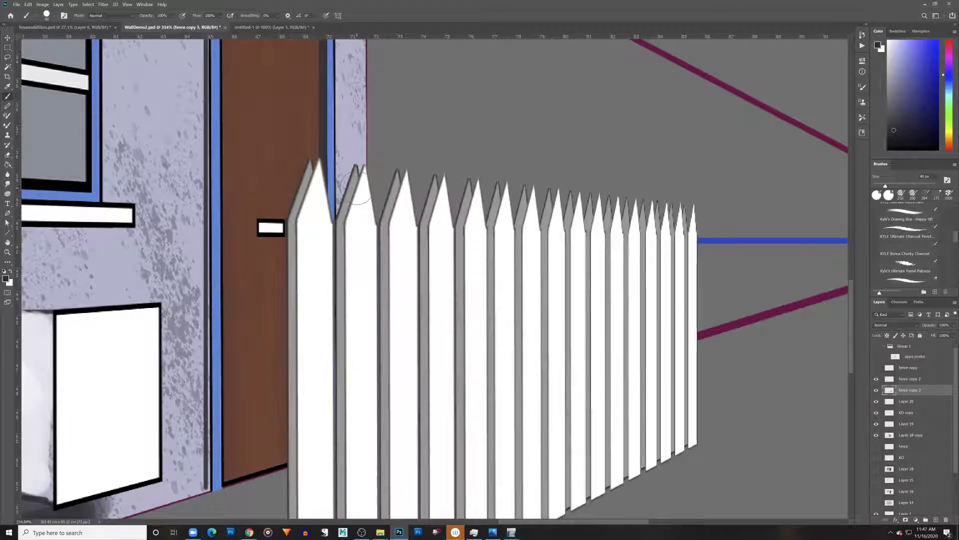
left_click(307, 190, "alt")
key("bracketleft")
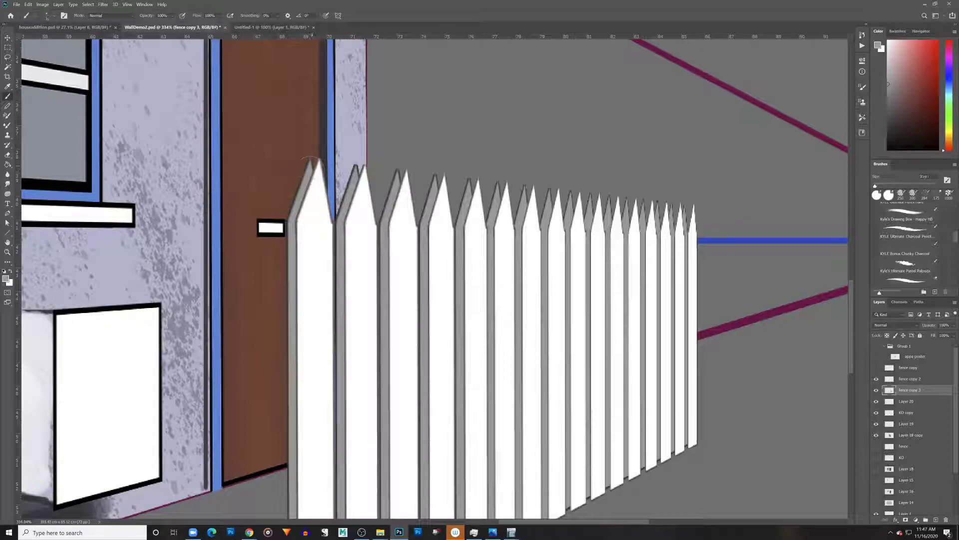
key("bracketleft")
key("bracketleft")
key("bracketleft")
key("bracketleft")
key("bracketleft")
key("bracketleft")
key("bracketleft")
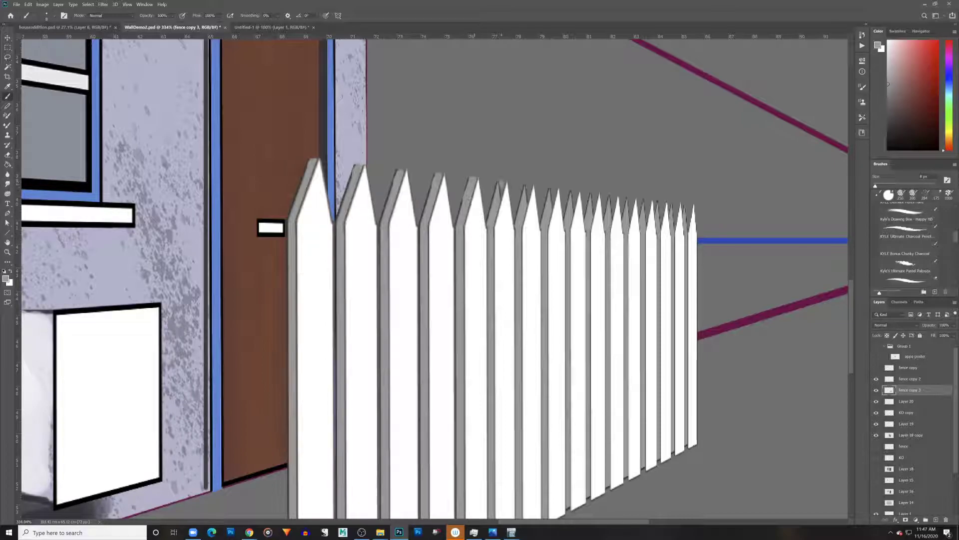
mouse_move(575, 191)
left_mouse_down()
mouse_move(571, 207)
mouse_move(592, 215)
mouse_move(668, 220)
left_mouse_up()
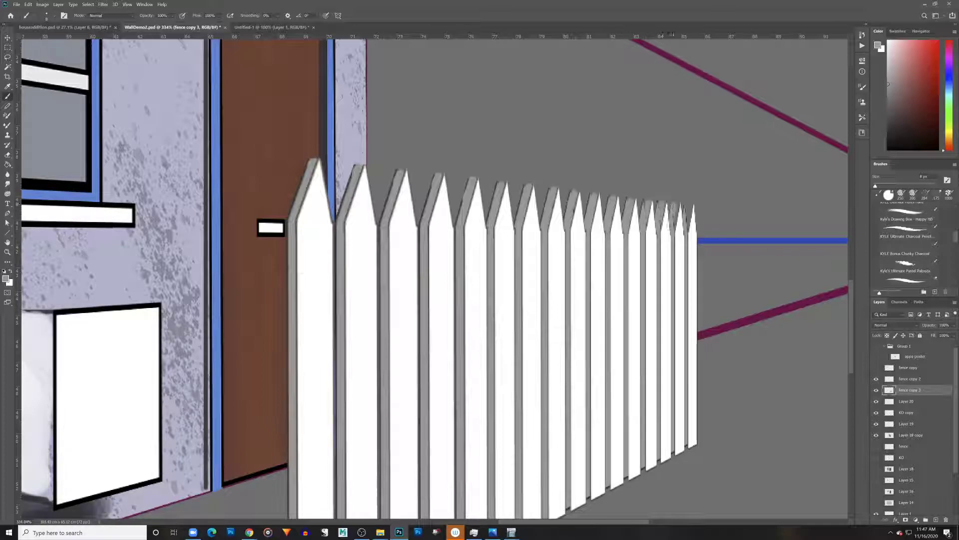
- Hide the fence, wall and detail layers, leaving only the perspective guide on show
key("z")
mouse_move(579, 346)
left_mouse_down()
mouse_move(588, 347)
mouse_move(567, 353)
left_mouse_up()
key("b")
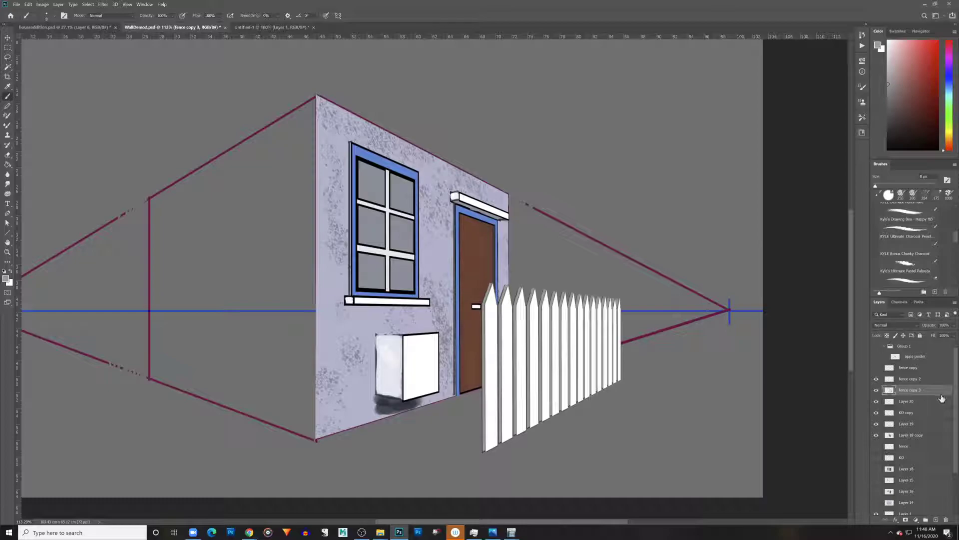
left_click_drag(878, 388, 877, 436)
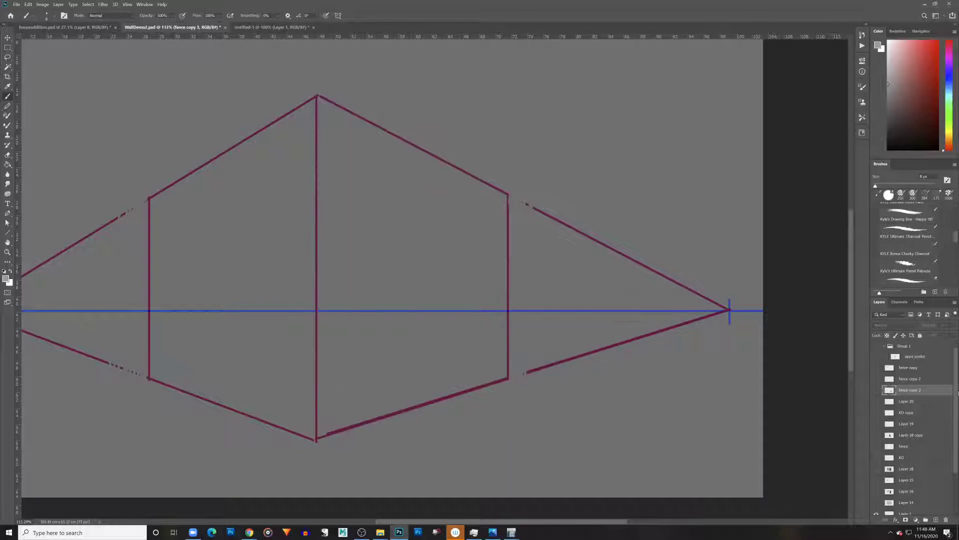
- Add a new layer beneath the hidden appa poster layer in Group 1 and fill it with white
left_click(932, 359)
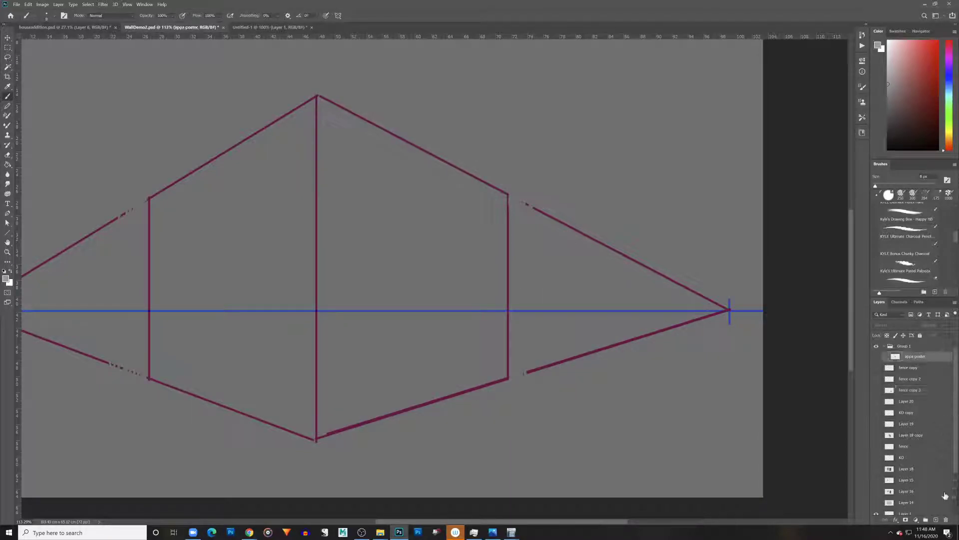
left_click(937, 520)
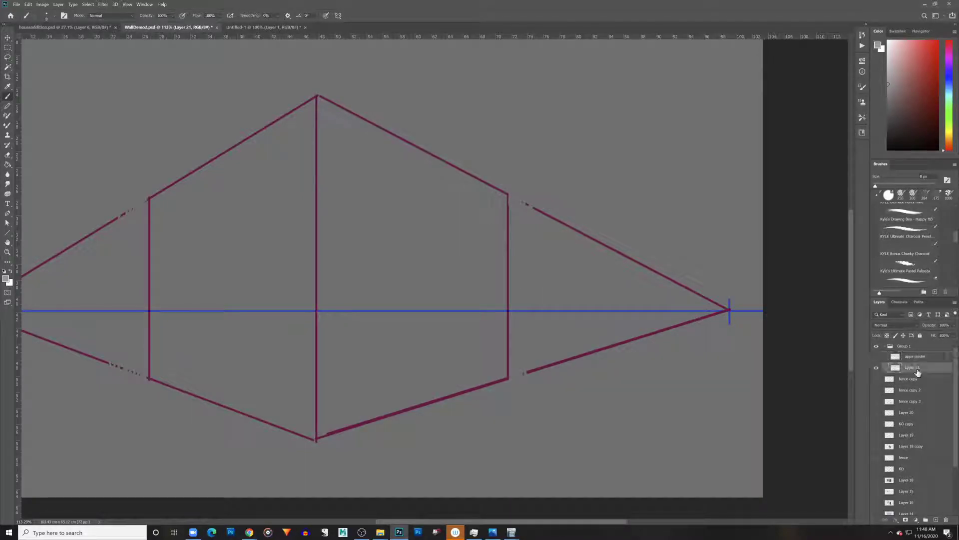
key("g")
left_click(10, 271)
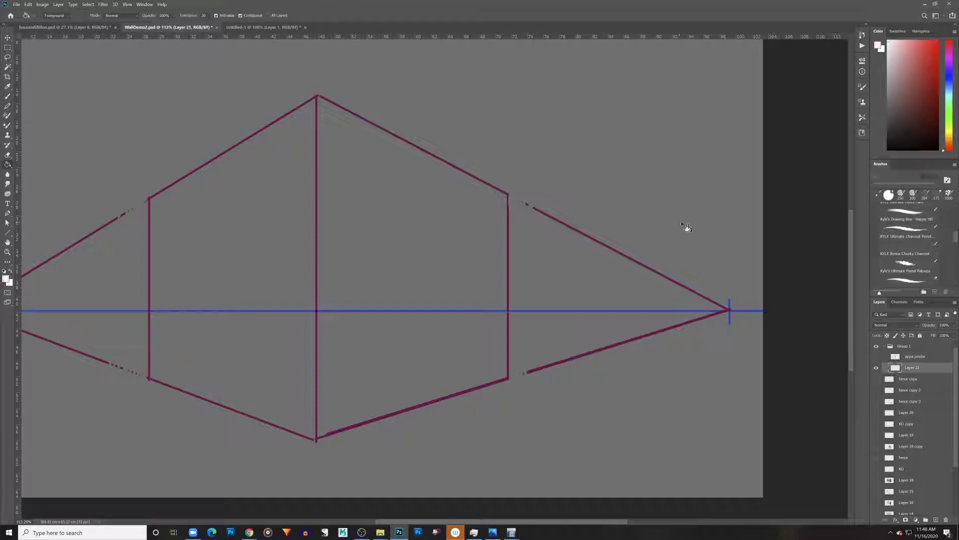
left_click(682, 228)
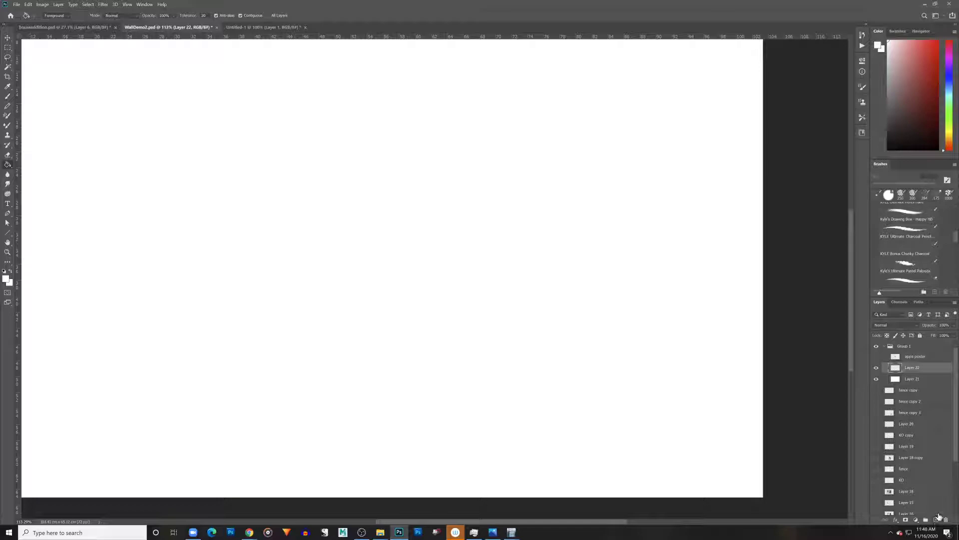
- Draw a wide, flat ellipse near the top of the canvas on its own layer and give it an 8 px black inside stroke
key("m")
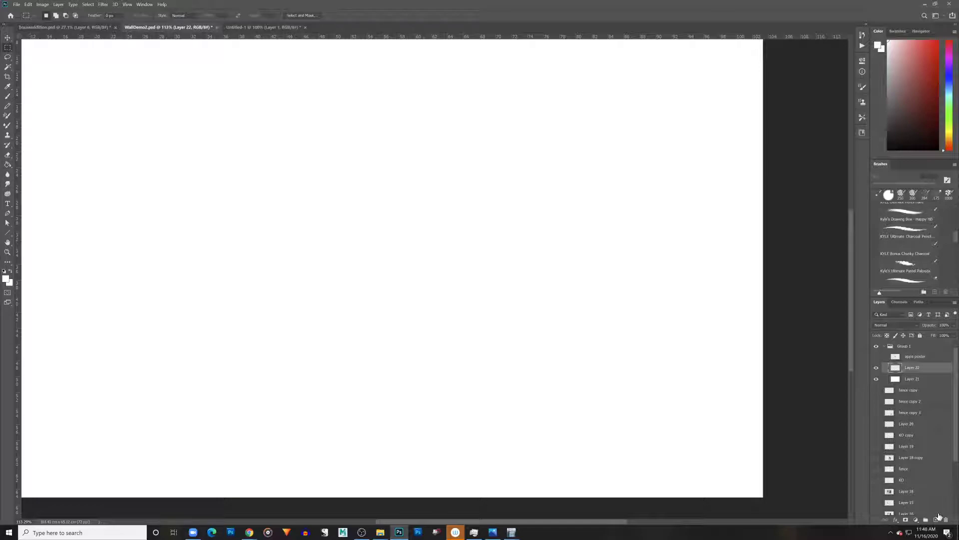
key("d")
left_click_drag(229, 80, 469, 119)
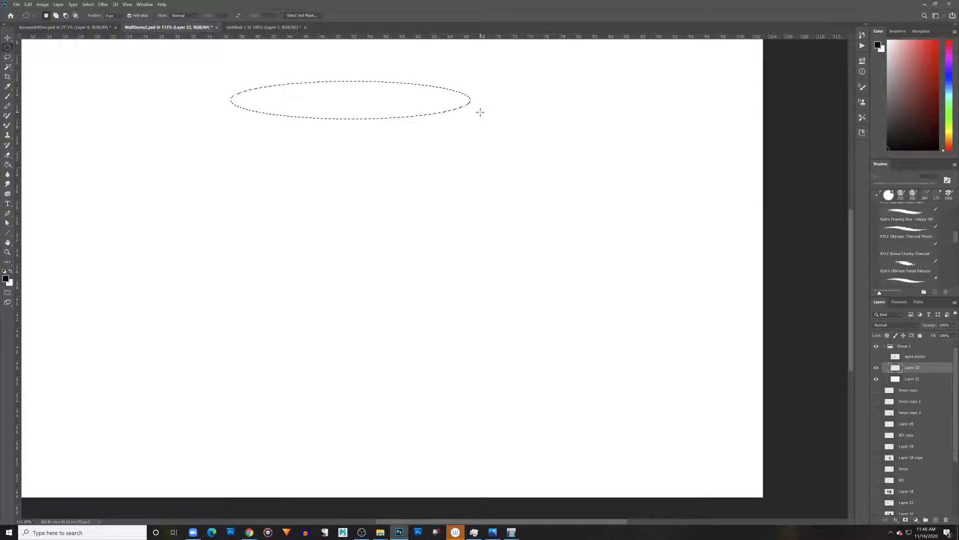
right_click(375, 105)
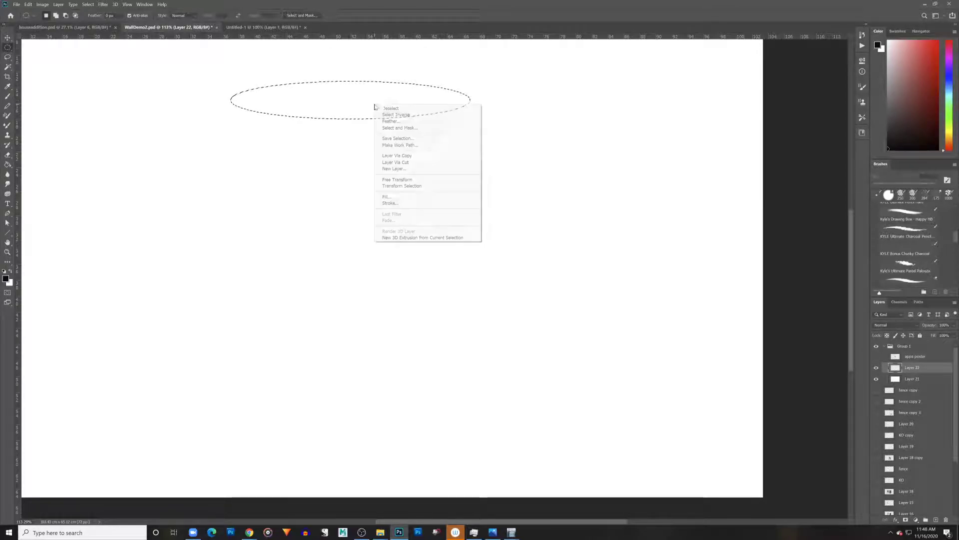
left_click(415, 206)
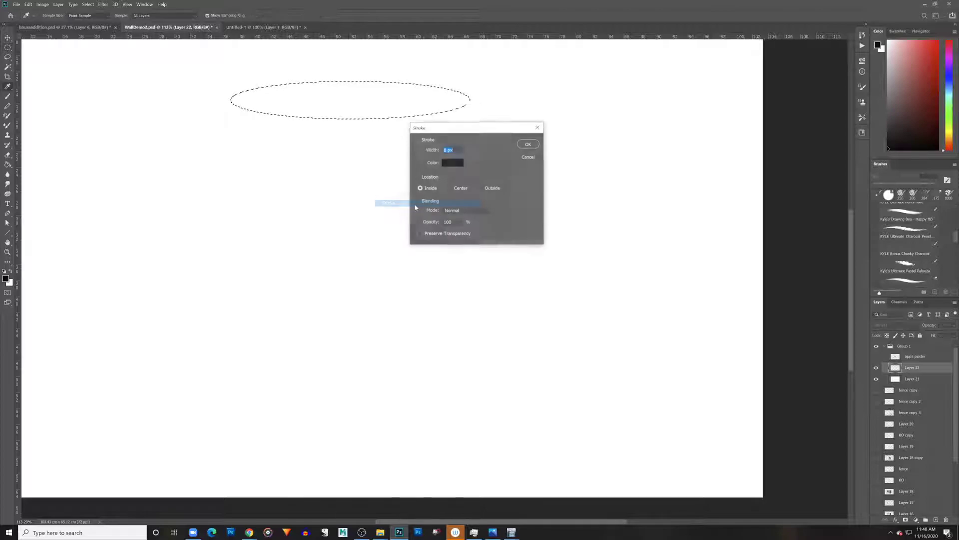
left_click(529, 145)
key("ctrl+d")
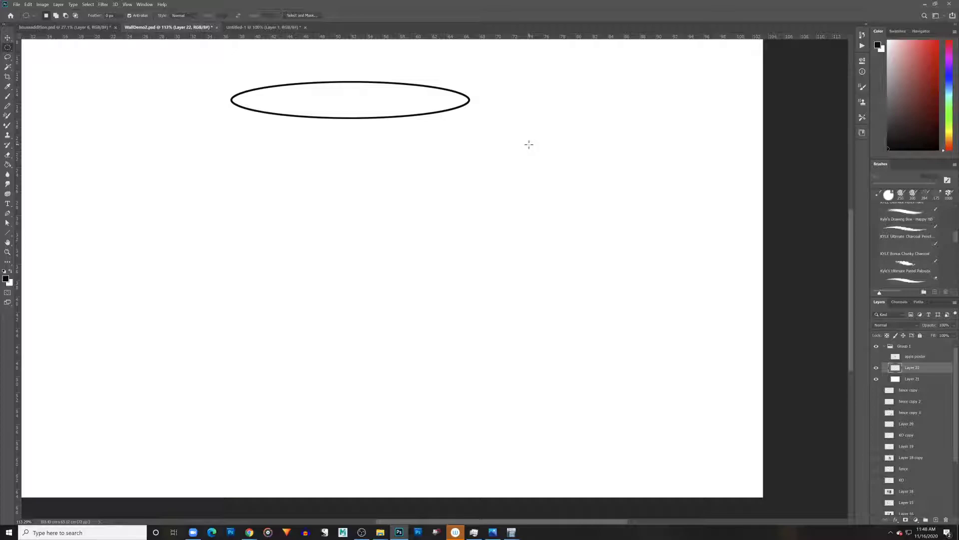
- Duplicate the ellipse straight down to the canvas's lower edge and stretch the copy to roughly twice its height as the cylinder's base
key("b")
key("v")
mouse_move(475, 100)
left_mouse_down()
mouse_move(465, 131)
mouse_move(465, 336)
mouse_move(476, 456)
mouse_move(492, 387)
left_mouse_up()
key("ctrl+t")
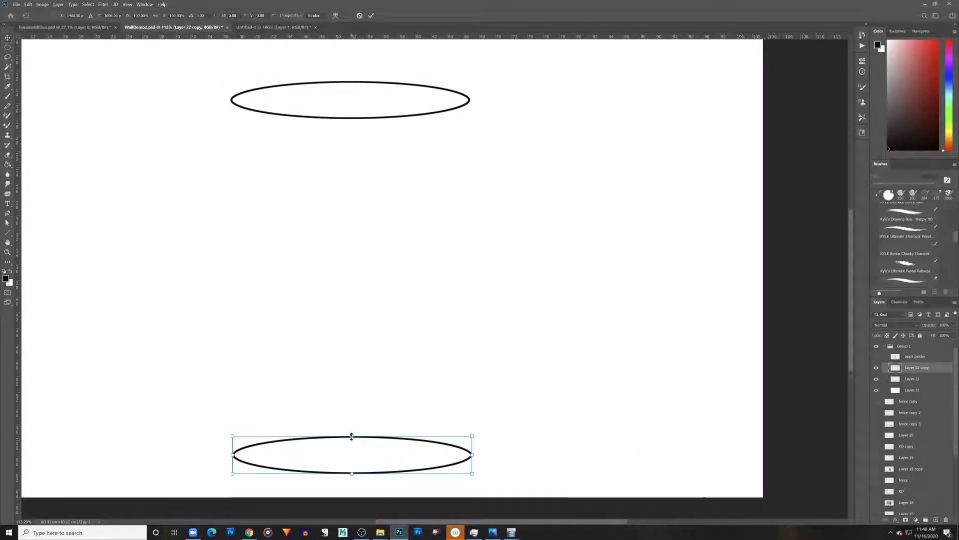
left_click_drag(351, 437, 349, 389)
key("Return")
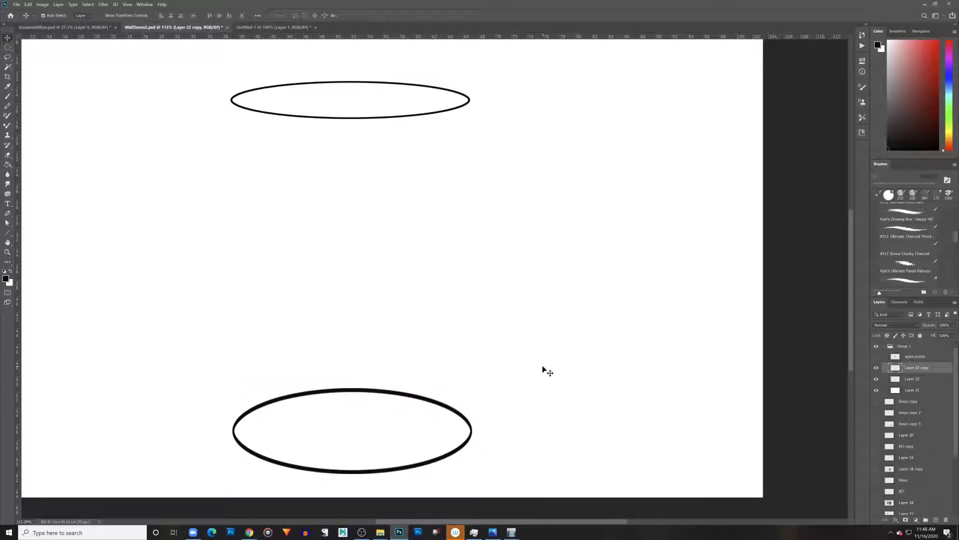
- Join the two ellipses with straight vertical sides and erase the hidden back arc of the lower ellipse
key("u")
left_click_drag(468, 100, 470, 434)
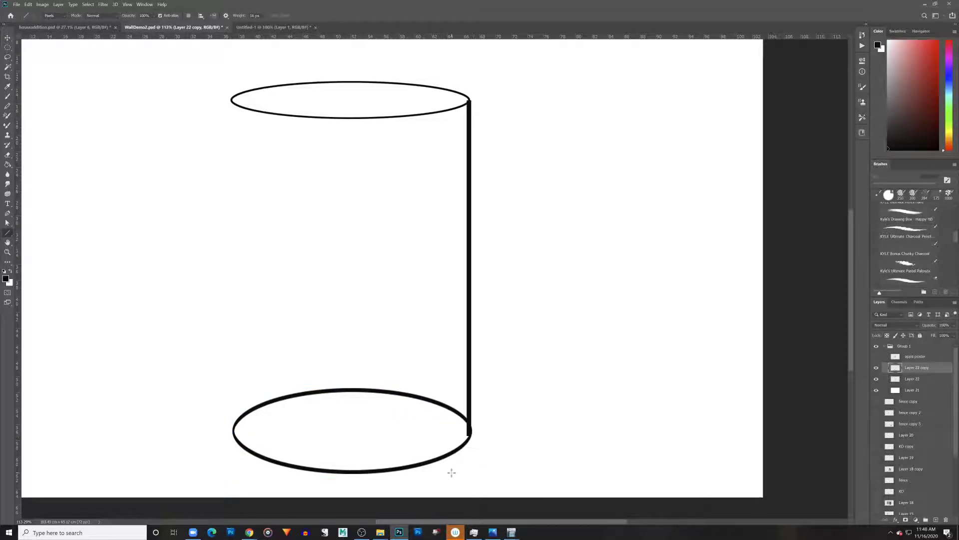
left_click_drag(231, 99, 231, 433)
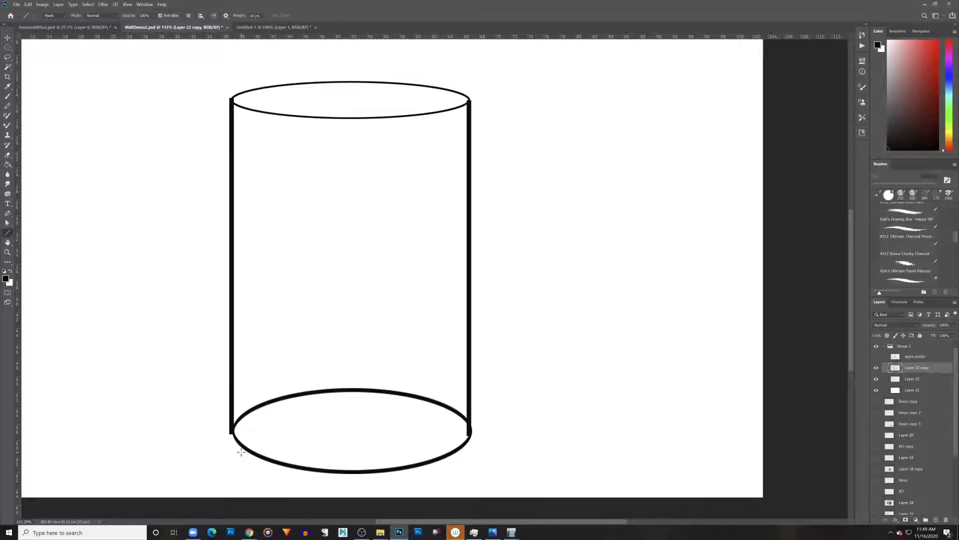
key("e")
mouse_move(249, 423)
left_mouse_down()
mouse_move(239, 425)
mouse_move(312, 391)
mouse_move(450, 407)
mouse_move(458, 418)
left_mouse_up()
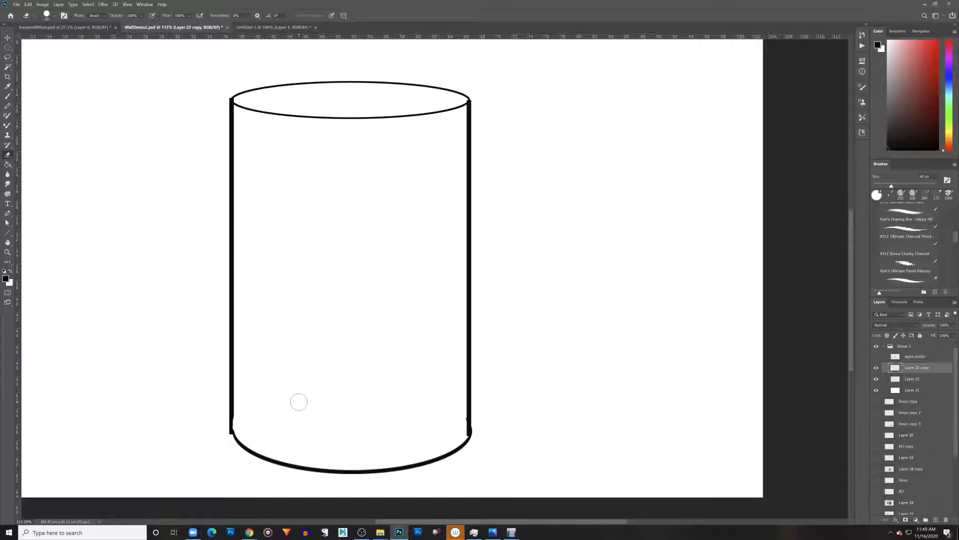
- Show the appa poster, keep the original beside the cylinder, and place a duplicate on the cylinder enlarged to about 165%
left_click(876, 356)
left_click(920, 358)
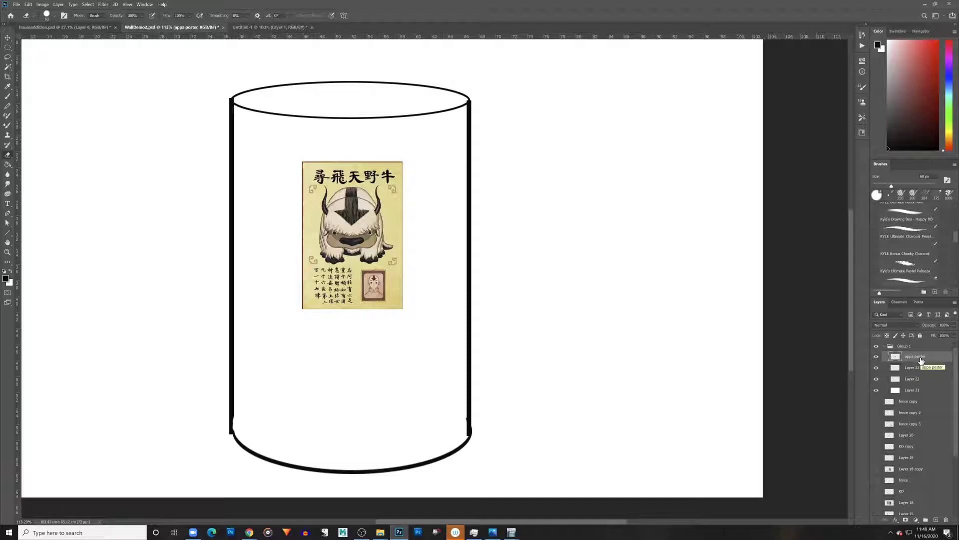
key("v")
mouse_move(372, 251)
left_mouse_down()
mouse_move(694, 226)
mouse_move(670, 220)
mouse_move(413, 285)
mouse_move(298, 259)
mouse_move(287, 246)
left_mouse_up()
key("ctrl+t")
left_click_drag(341, 314, 413, 385)
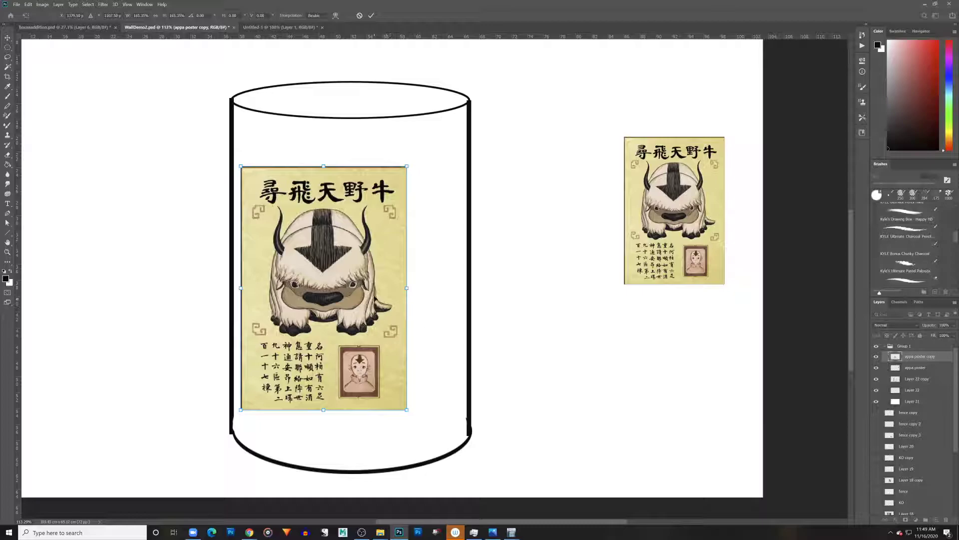
- Distort the enlarged poster copy by lowering its right edge slightly so it slants across the cylinder
right_click(386, 292)
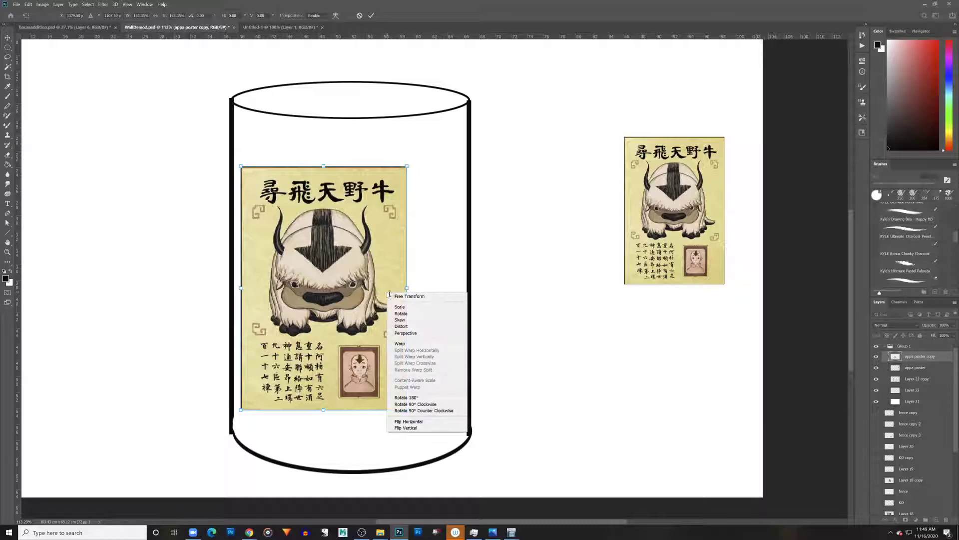
left_click(411, 329)
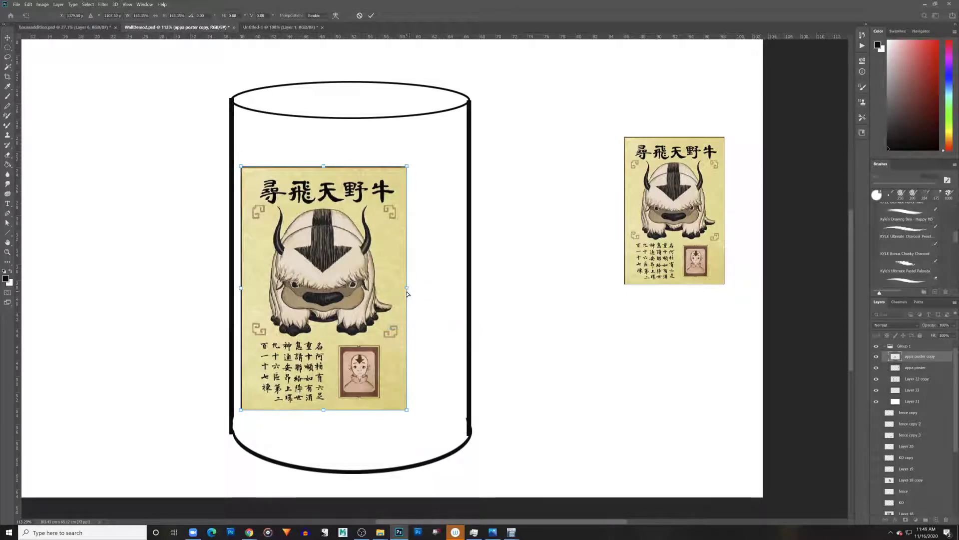
left_click_drag(406, 288, 402, 306)
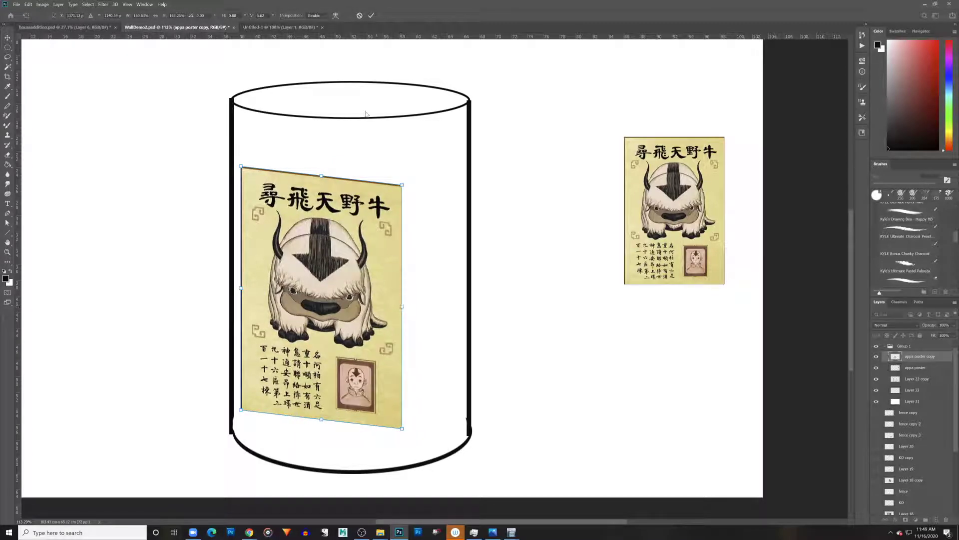
- Warp the poster copy by hand so its top and bottom edges bow downward along the cylinder's curvature
left_click(336, 16)
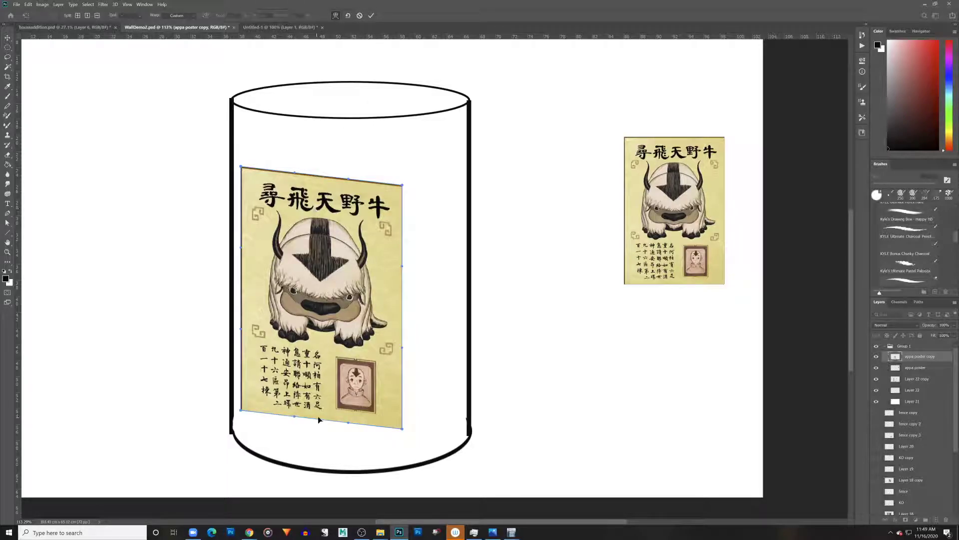
left_click_drag(319, 414, 317, 436)
left_click_drag(314, 294, 313, 301)
left_click_drag(312, 186, 312, 192)
left_click_drag(293, 446, 289, 447)
left_click_drag(347, 442, 347, 443)
left_click_drag(288, 448, 289, 442)
left_click_drag(293, 183, 287, 187)
left_click_drag(402, 185, 346, 186)
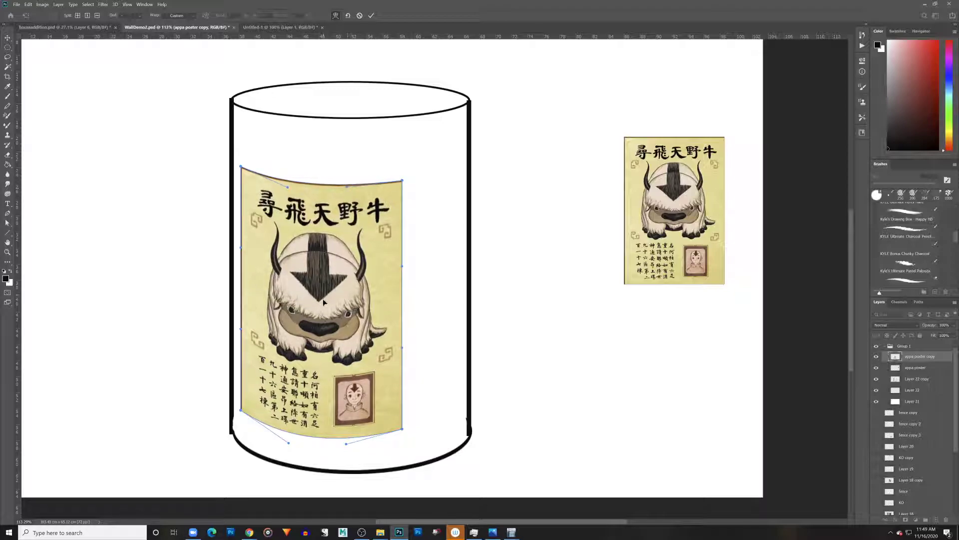
left_click(370, 16)
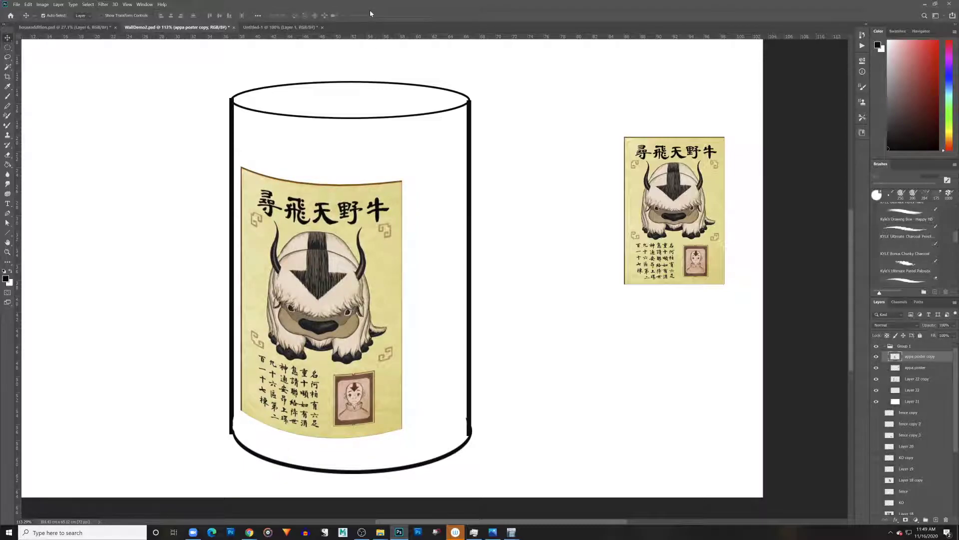
- Hide the warped poster and place another duplicate of the flat original on the cylinder, enlarged to about 197%
left_click(876, 356)
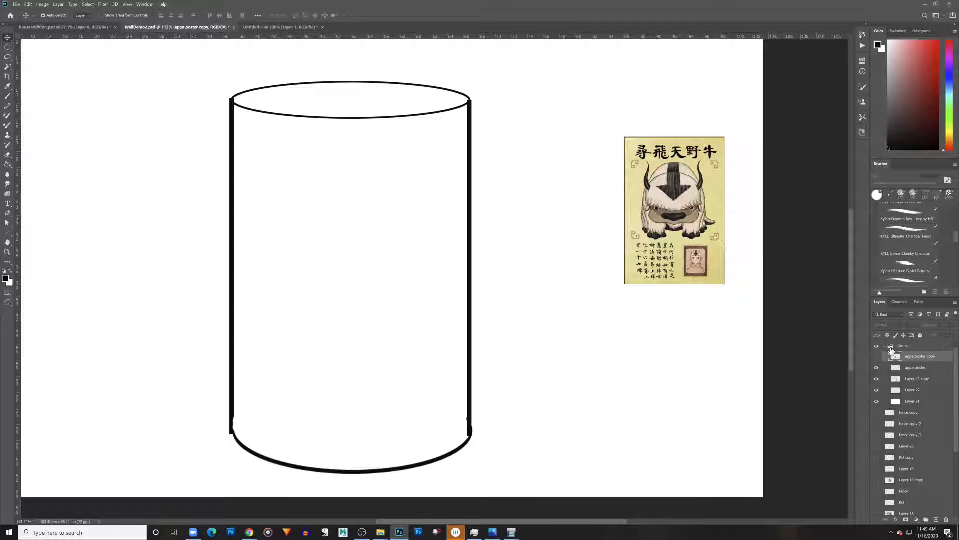
left_click_drag(666, 255, 280, 279)
key("ctrl+t")
left_click_drag(338, 306, 445, 444)
left_click_drag(404, 376, 403, 345)
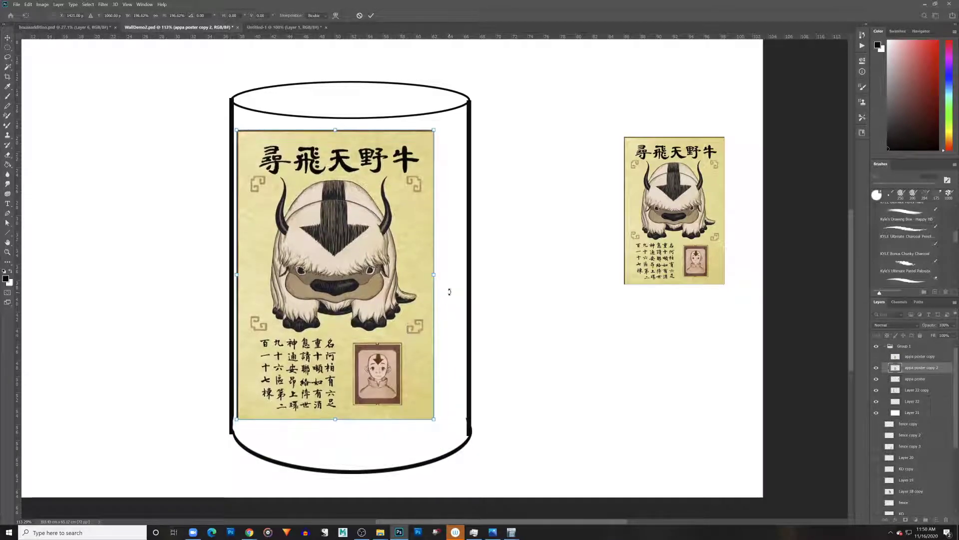
- Distort the second poster copy by lowering its top-right corner slightly and its bottom-right corner further
right_click(382, 289)
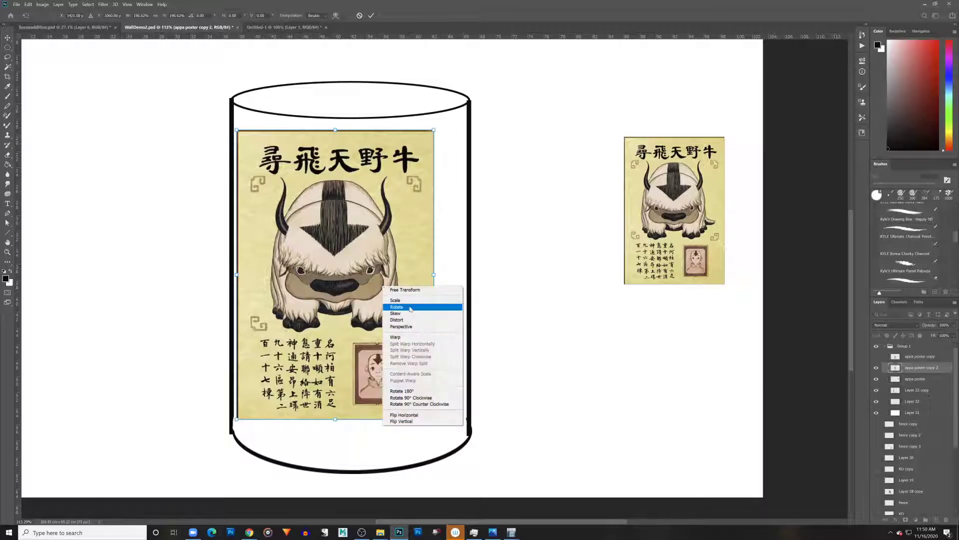
left_click(412, 319)
left_click_drag(435, 131, 433, 138)
left_click_drag(433, 420, 433, 452)
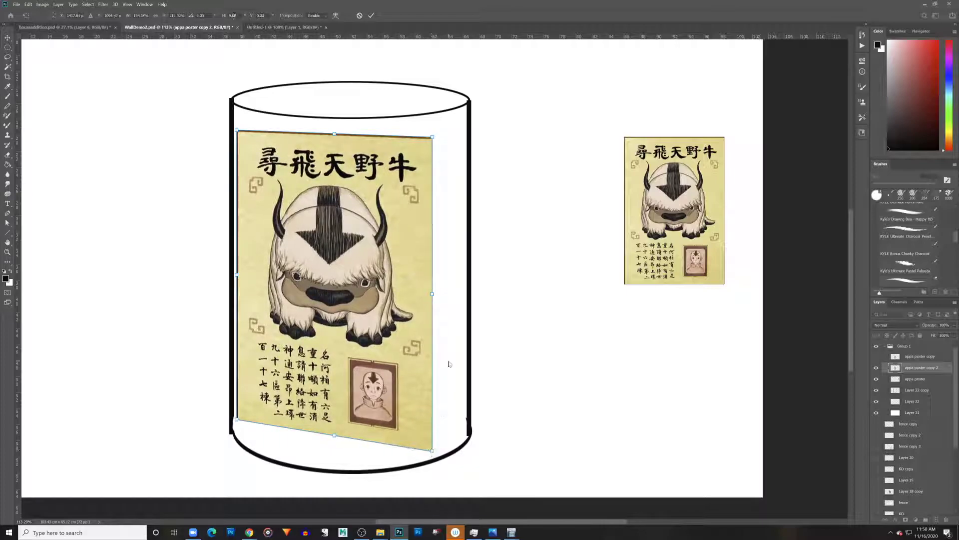
- Apply an Arch warp to the second poster copy and reverse its bend into a slight downward bow
left_click(337, 15)
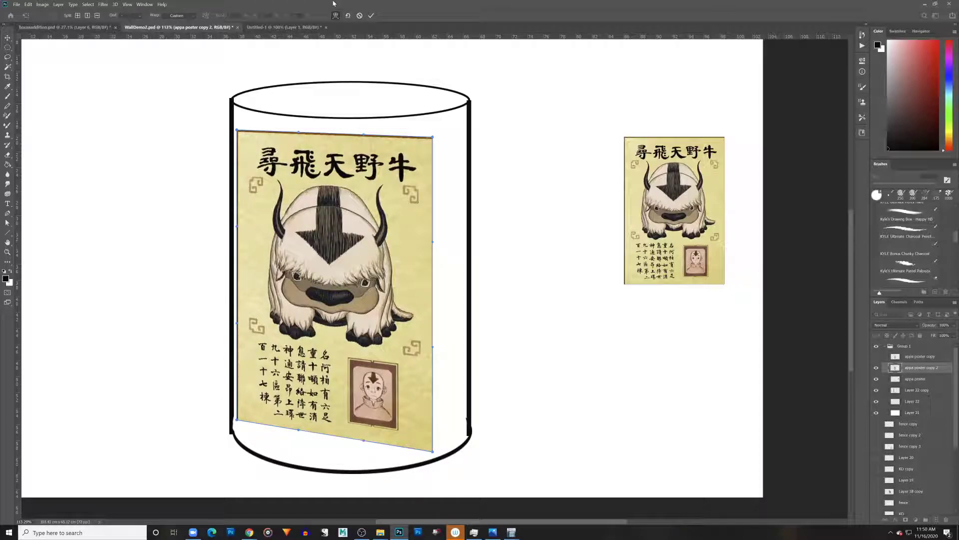
left_click(193, 16)
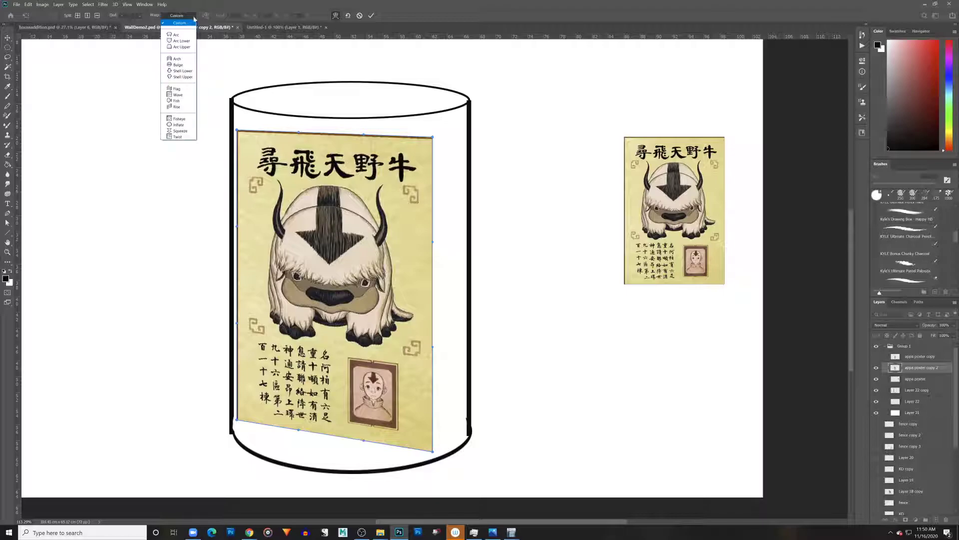
left_click(188, 60)
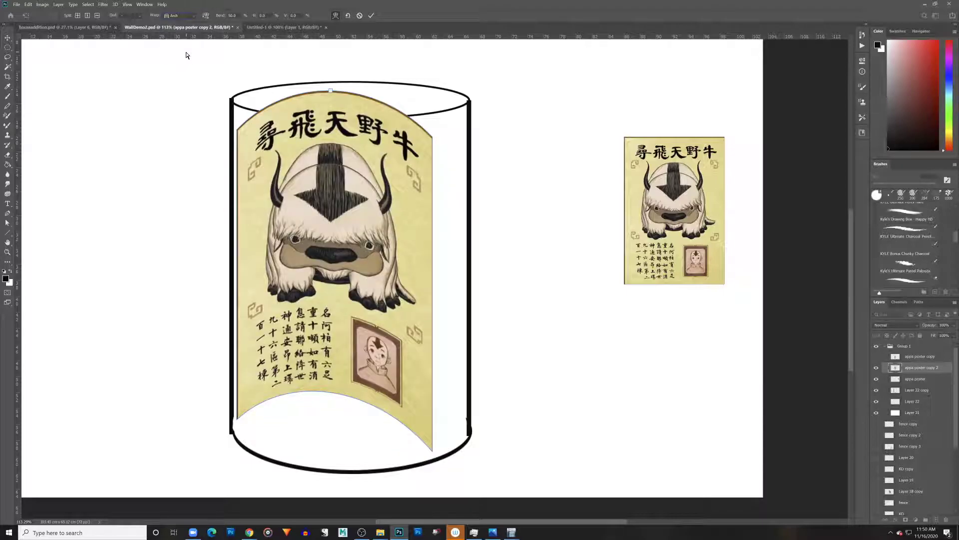
left_click_drag(330, 93, 325, 141)
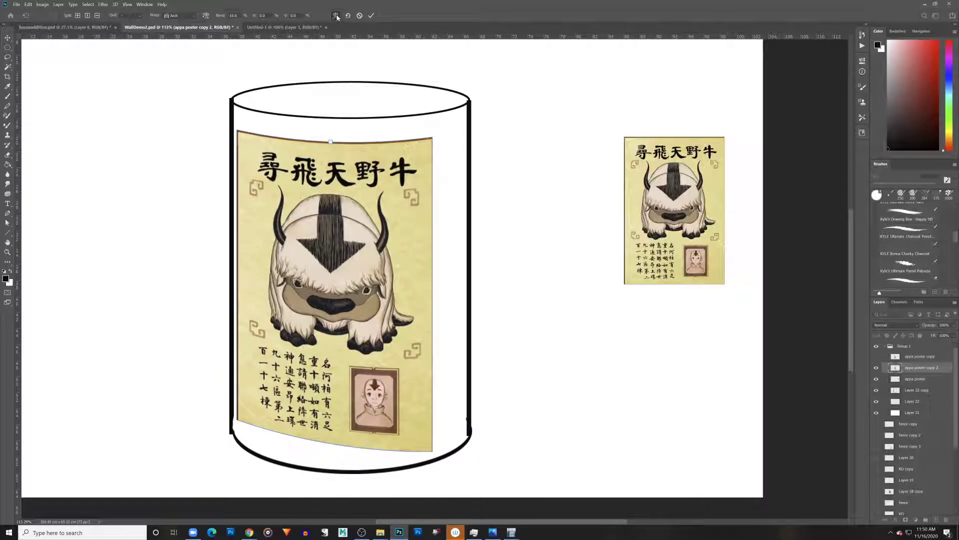
- Switch the warp to Custom and deepen the poster's bottom edge curve to follow the cylinder's base
left_click(193, 17)
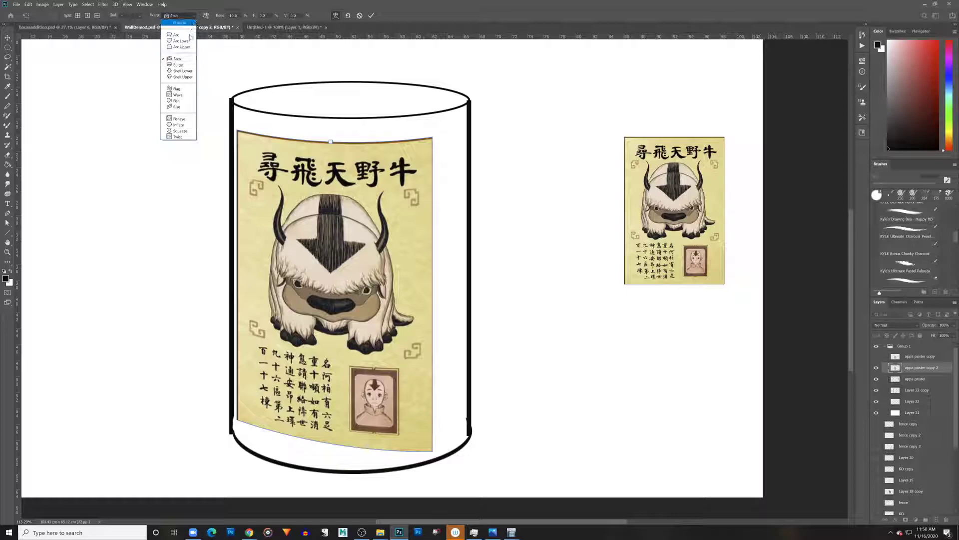
left_click(188, 22)
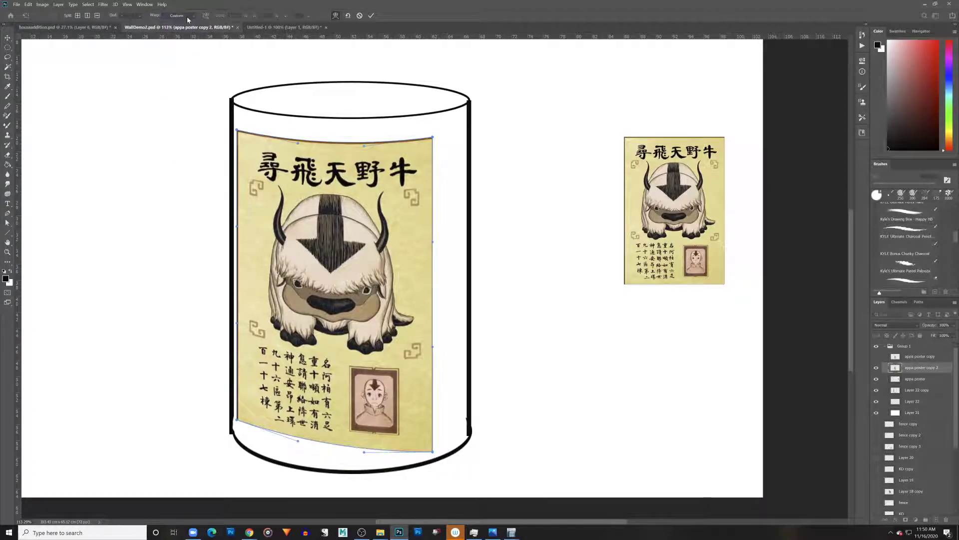
left_click_drag(298, 444, 289, 470)
left_click_drag(364, 452, 366, 462)
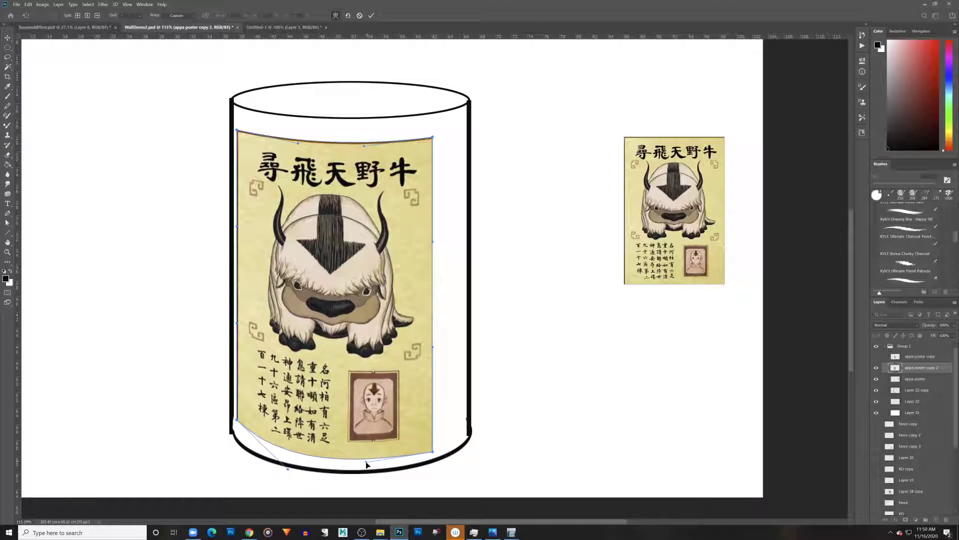
left_click_drag(289, 469, 288, 464)
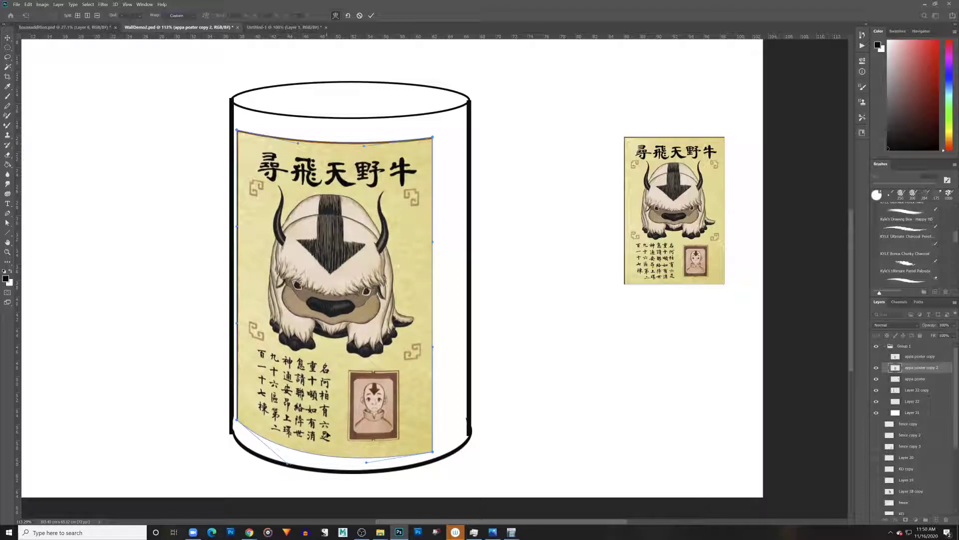
left_click(371, 16)
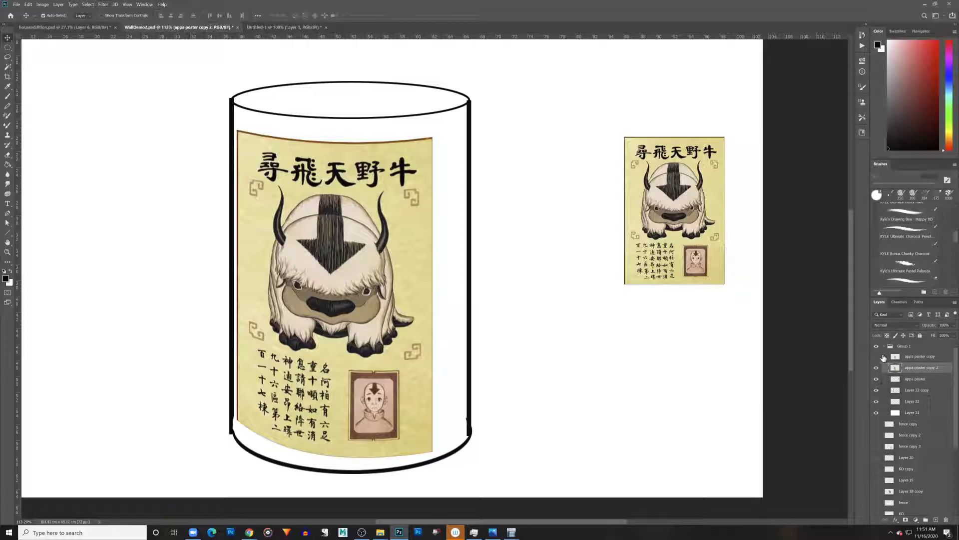
- Hide the cylinder group and show the two-point perspective wall, its details and the fence layers, keeping the overlapping far fence copy hidden
left_click_drag(876, 355, 876, 346)
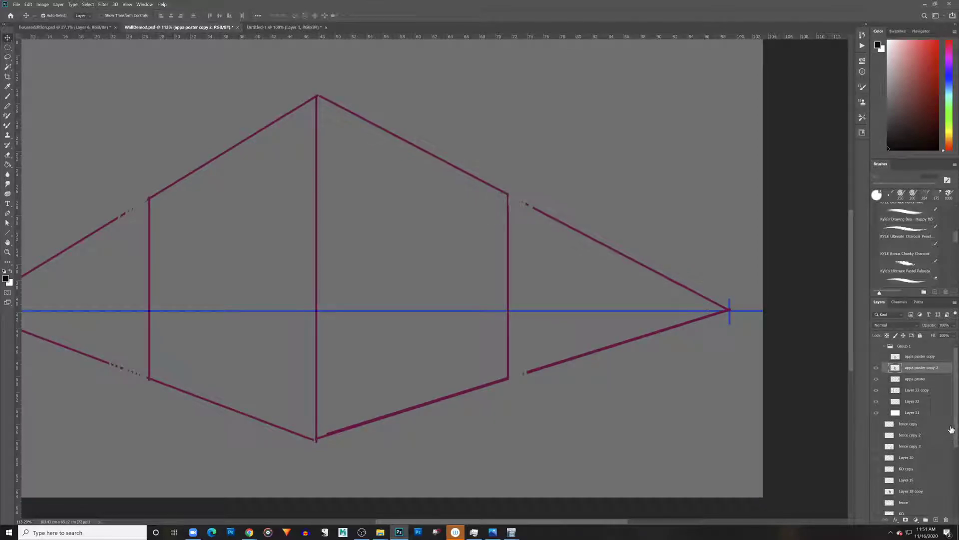
left_click_drag(877, 423, 878, 446)
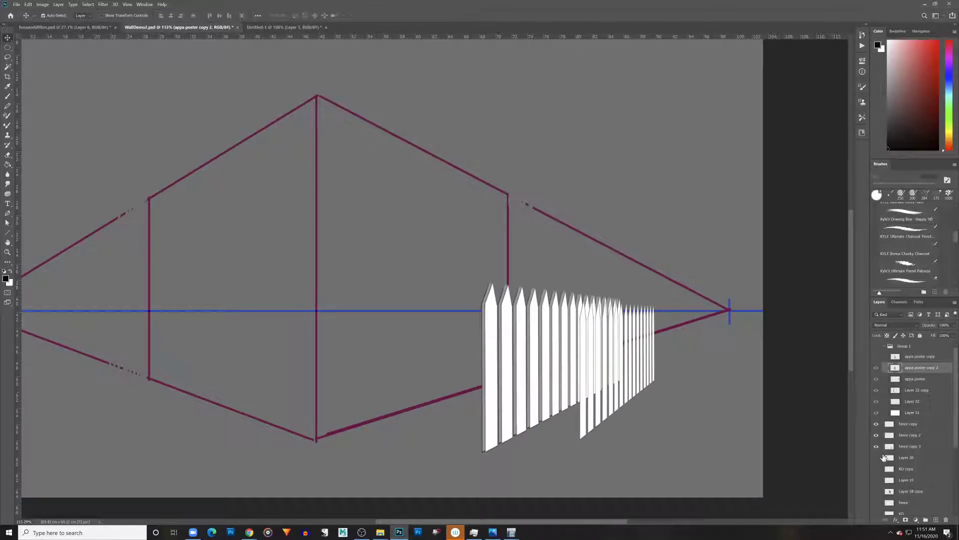
left_click_drag(878, 457, 878, 467)
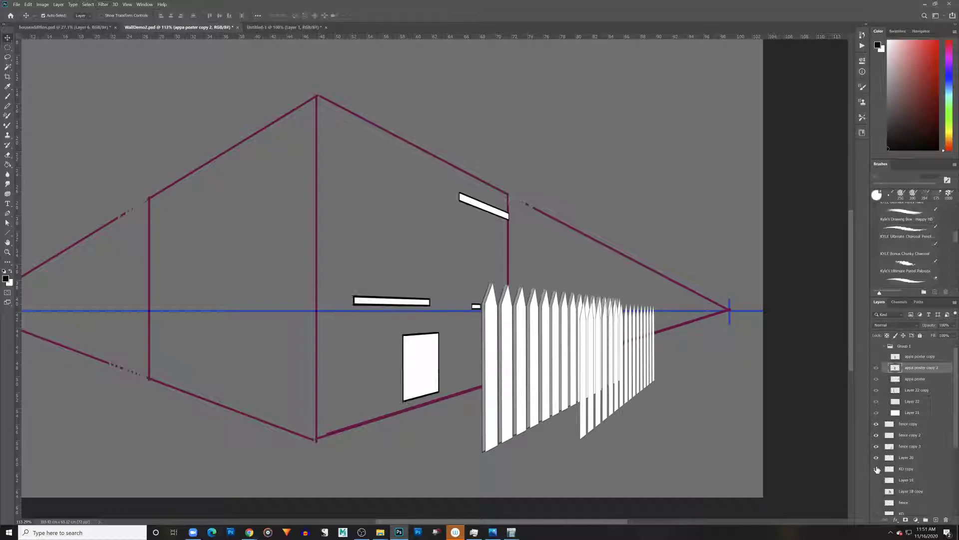
left_click(878, 473)
left_click(878, 472)
left_click(877, 481)
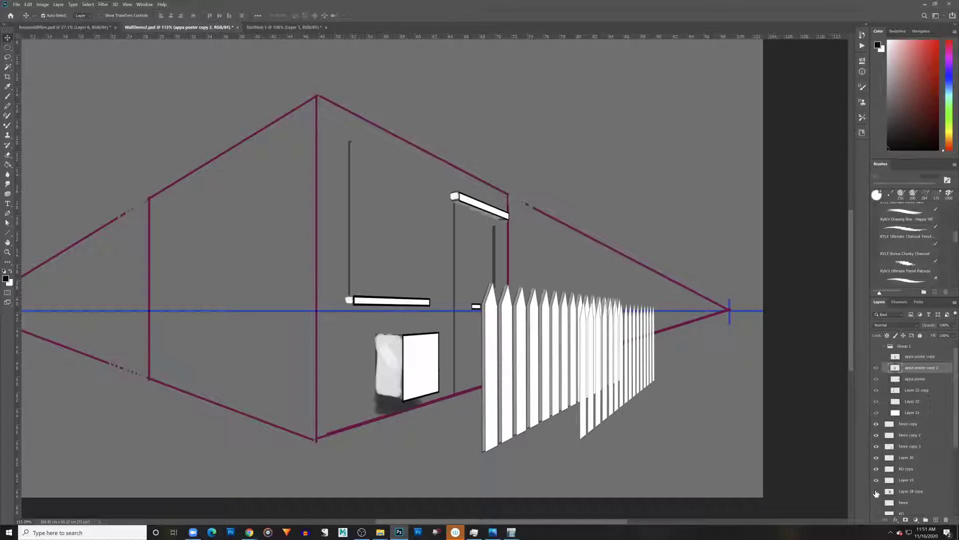
left_click(876, 491)
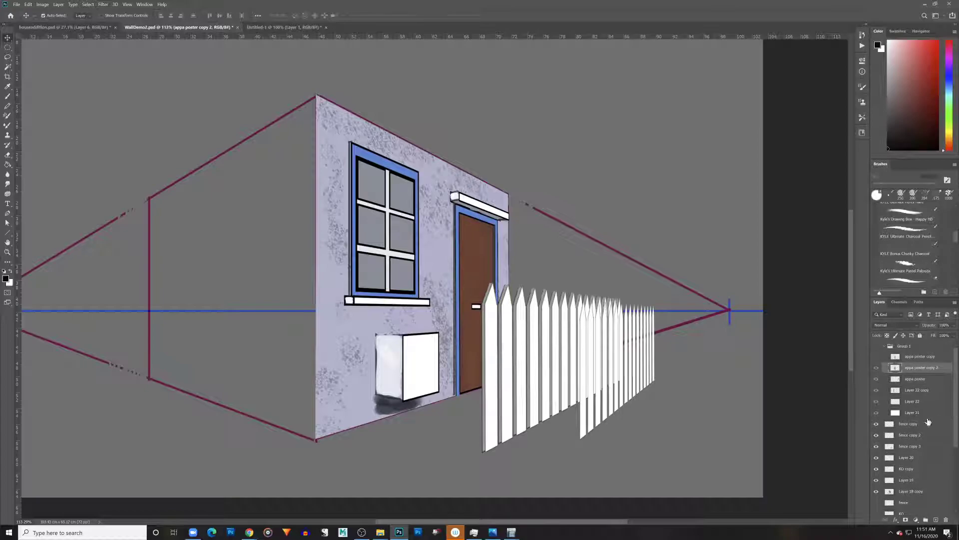
left_click(877, 424)
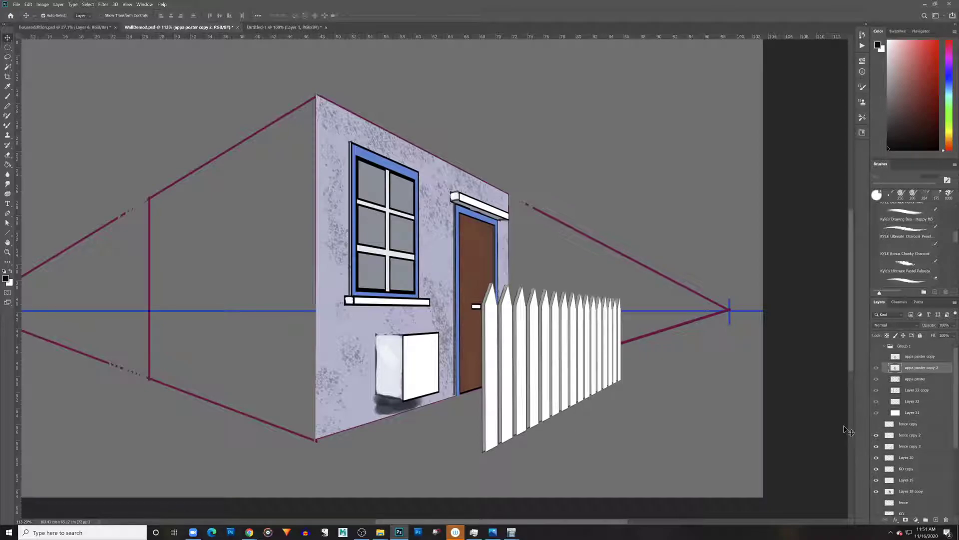